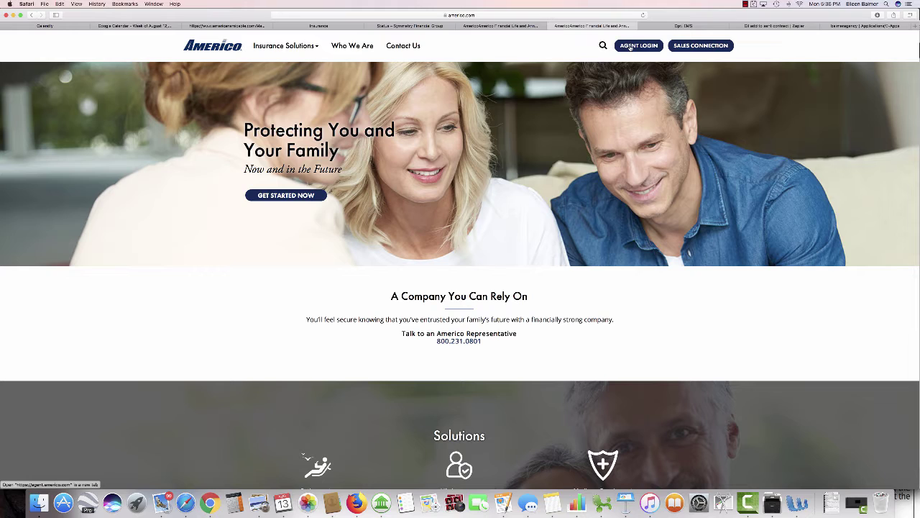
# Step: From Recent Cases, open the client's saved Eagle Premier illustration for $10,000 at $42.12 monthly
pyautogui.click(689, 45)
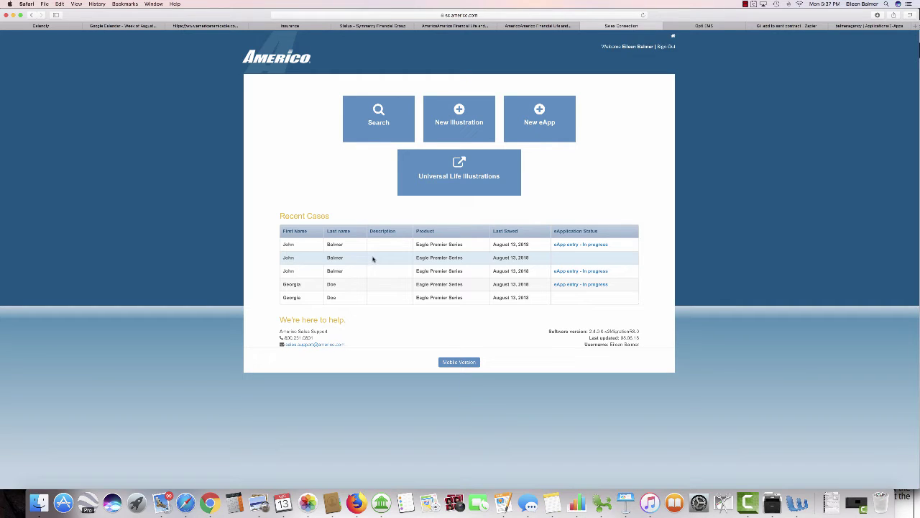
pyautogui.click(374, 258)
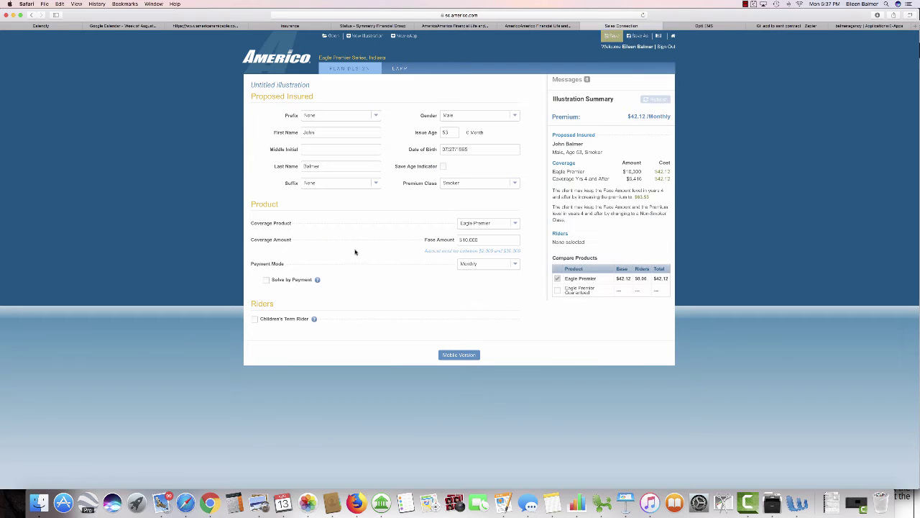
# Step: Switch the premium class to Non-Smoker and recalculate the illustration
pyautogui.click(512, 186)
pyautogui.click(468, 193)
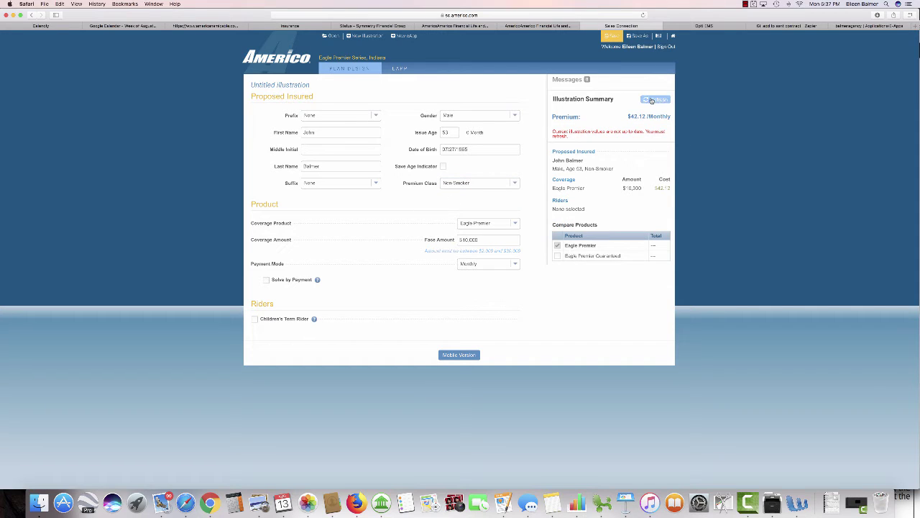
pyautogui.click(651, 100)
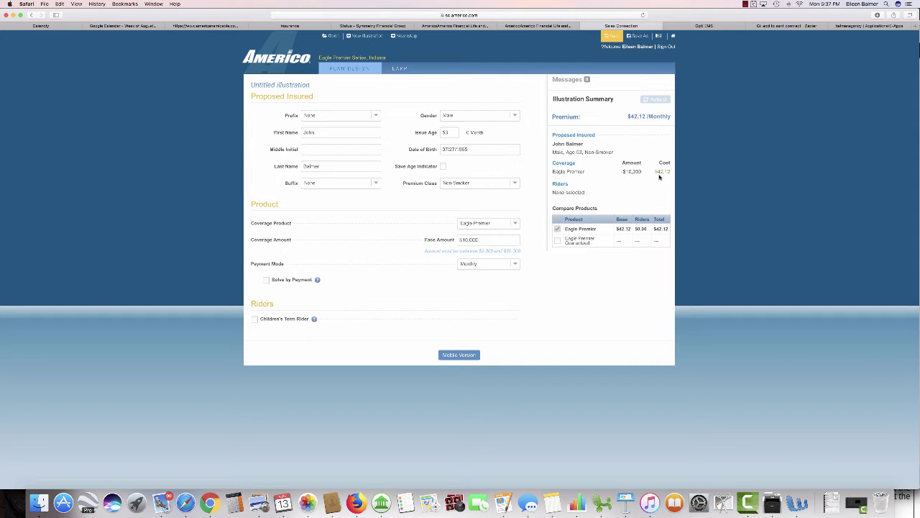
# Step: Set the premium class back to Smoker and recalculate, returning to $42.12 monthly
pyautogui.click(515, 186)
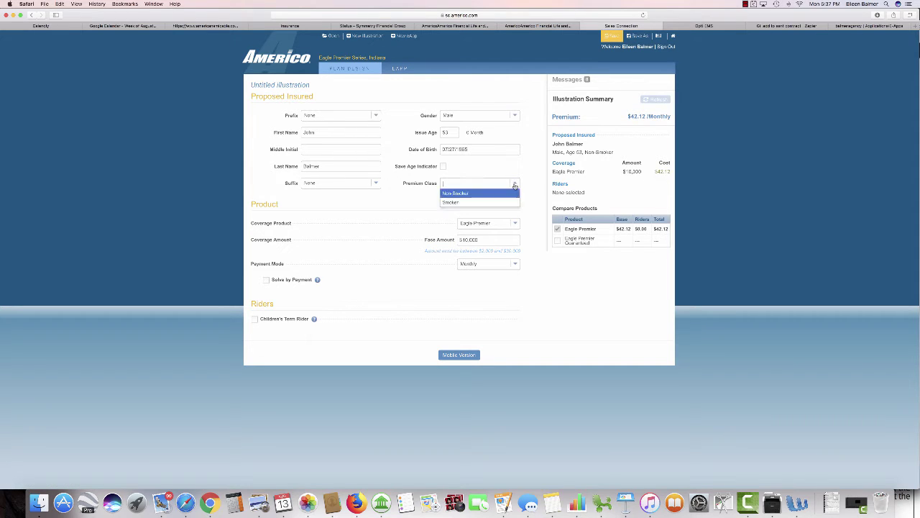
pyautogui.click(450, 202)
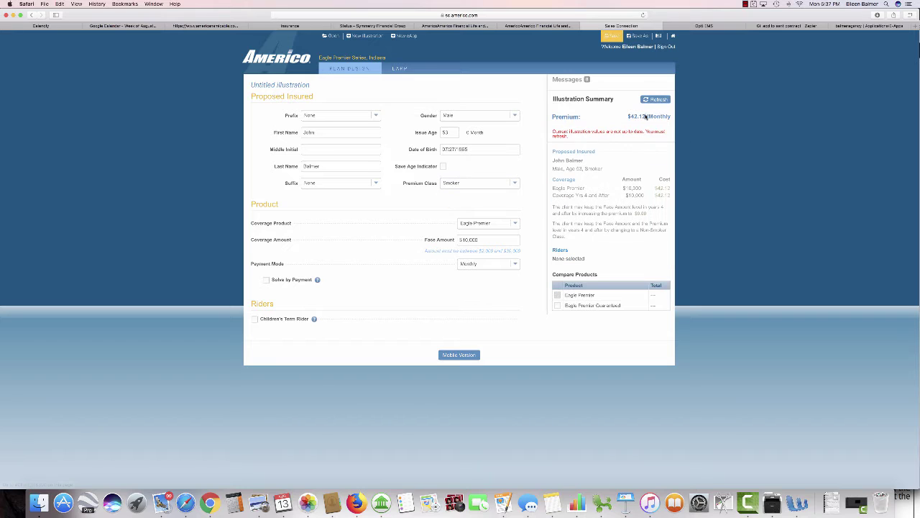
pyautogui.click(652, 101)
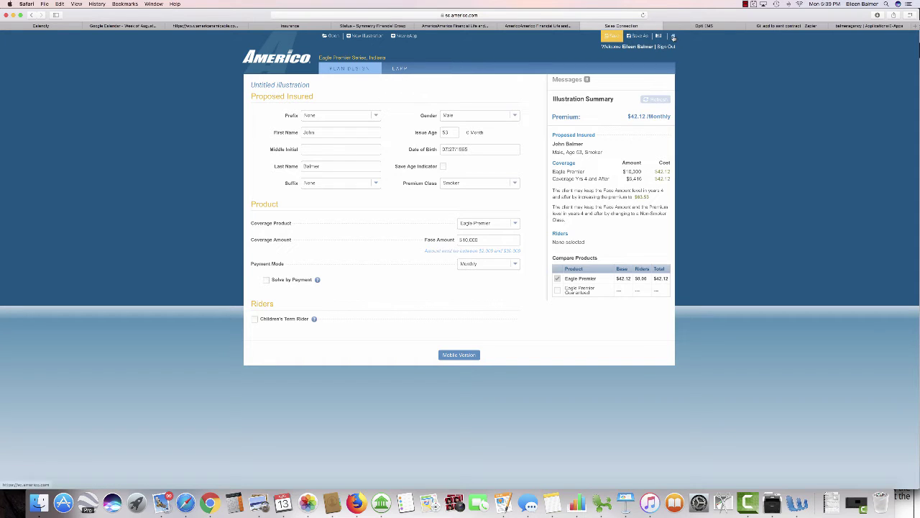
# Step: Go back to the dashboard home and open the client's in-progress Eagle Premier eApp at Introduction
pyautogui.click(673, 35)
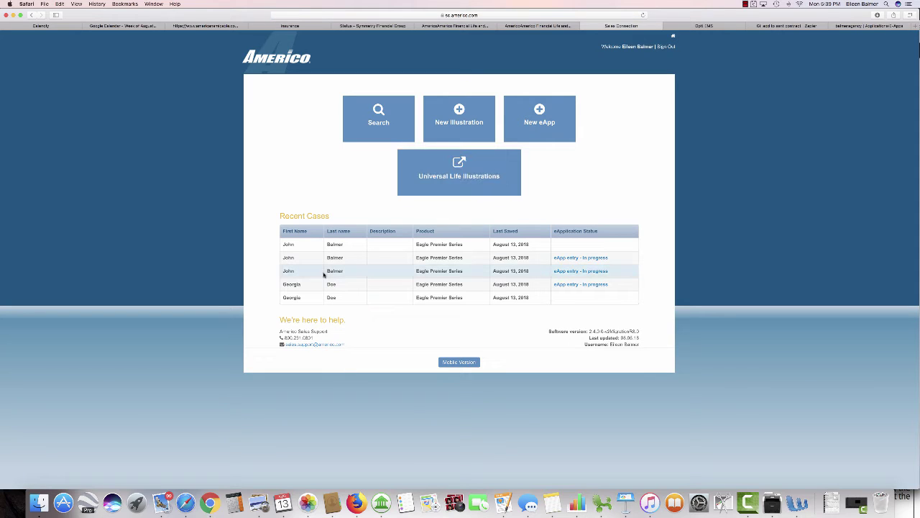
pyautogui.click(374, 257)
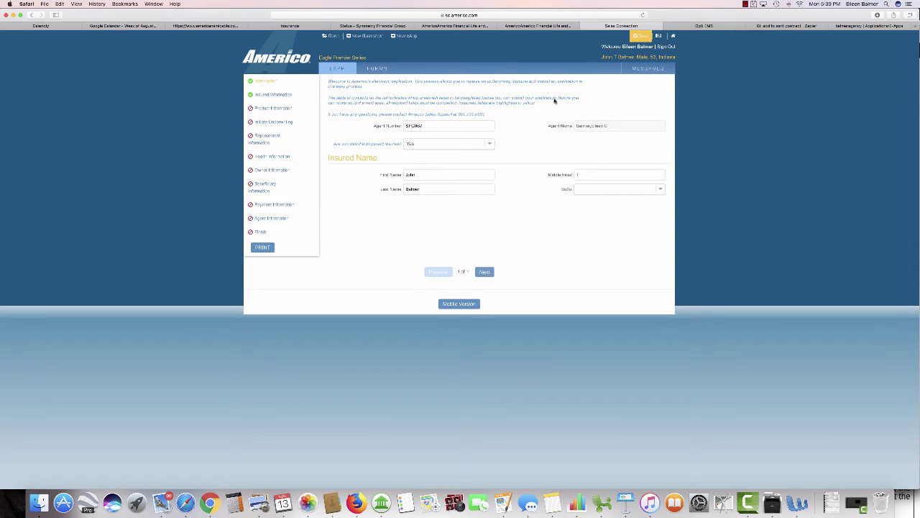
pyautogui.click(747, 5)
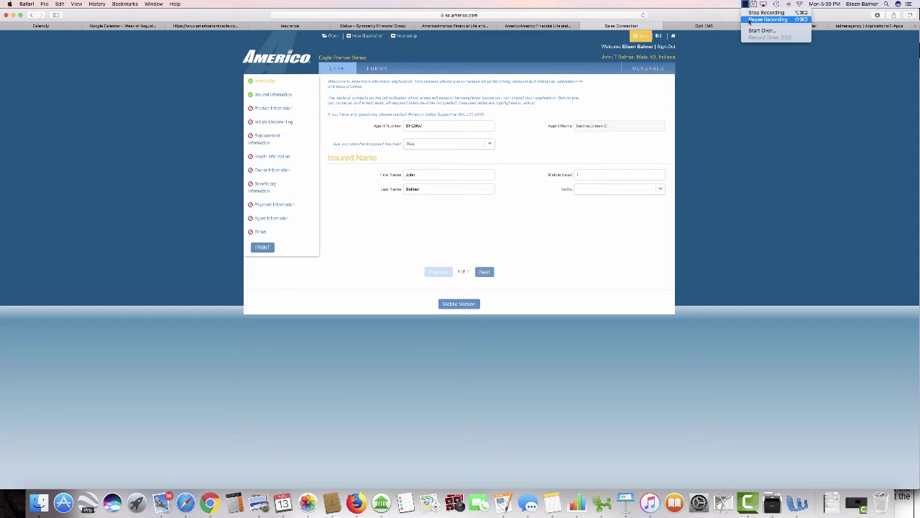
pyautogui.click(750, 19)
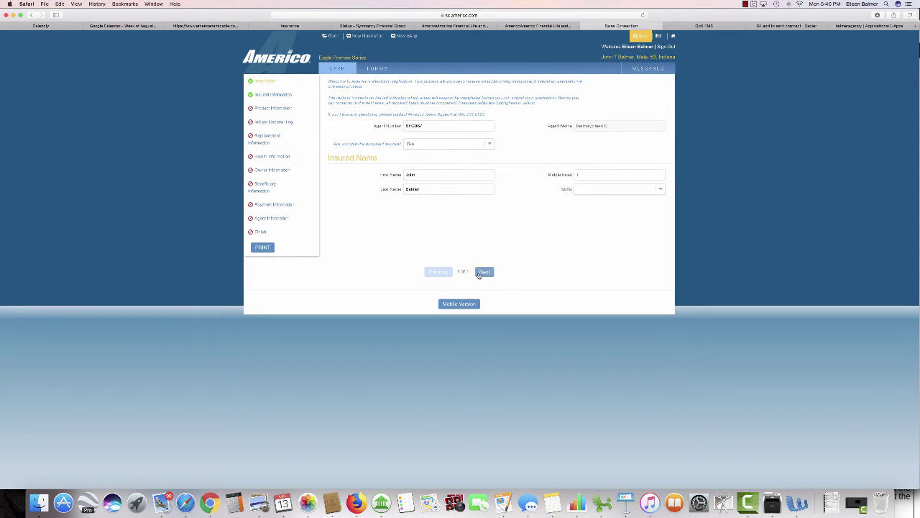
# Step: Continue past the Introduction and Proposed Insured Information pages toward Product Information
pyautogui.click(481, 272)
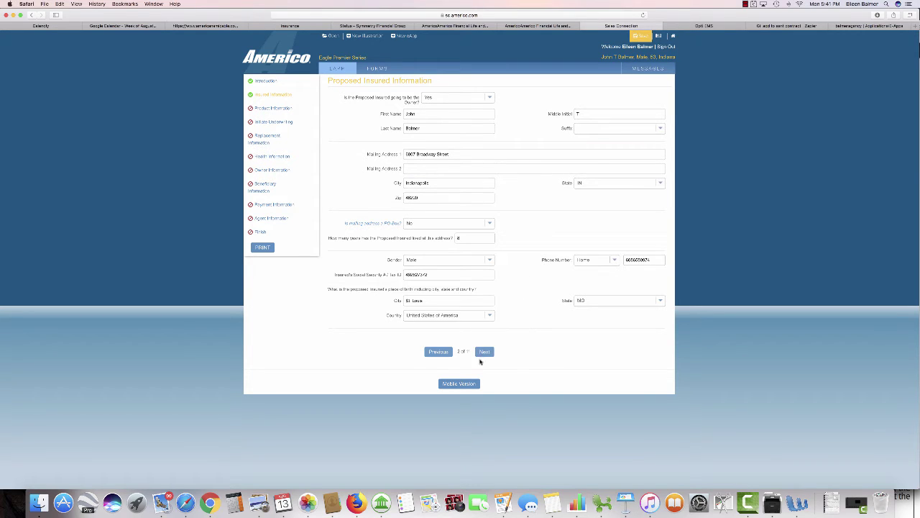
pyautogui.click(483, 352)
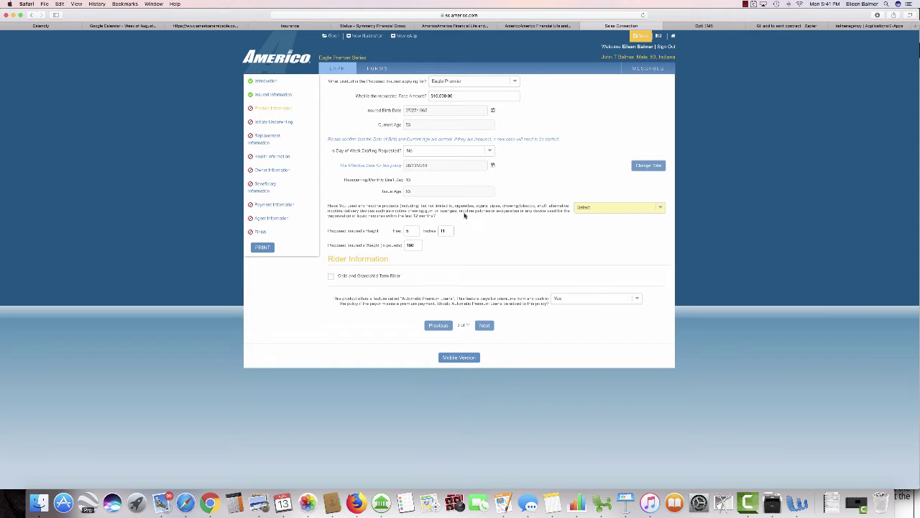
# Step: Answer Yes to nicotine use, calculate the premium, and continue to Initiate Underwriting
pyautogui.click(658, 210)
pyautogui.click(591, 220)
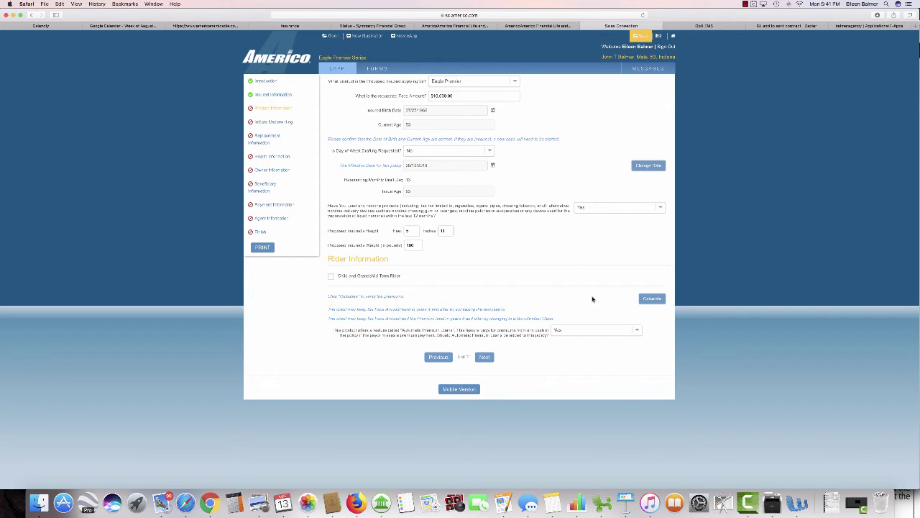
pyautogui.click(650, 302)
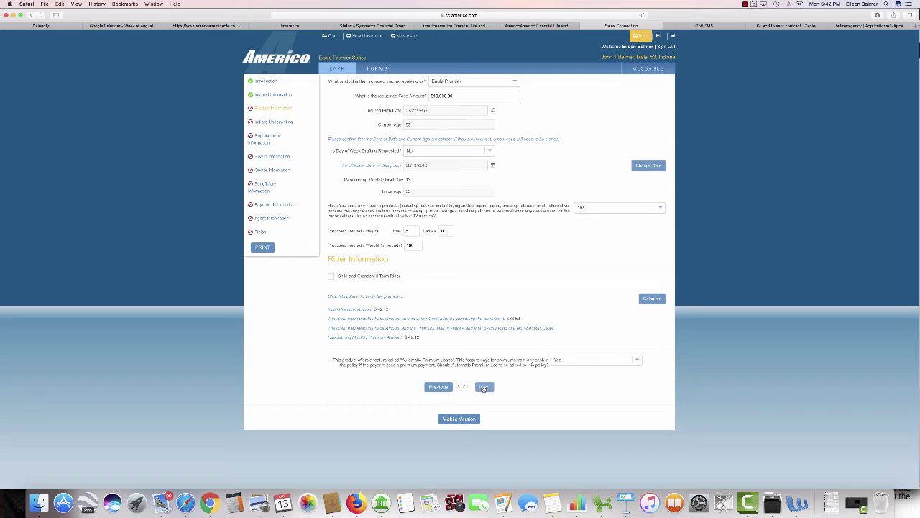
pyautogui.click(484, 388)
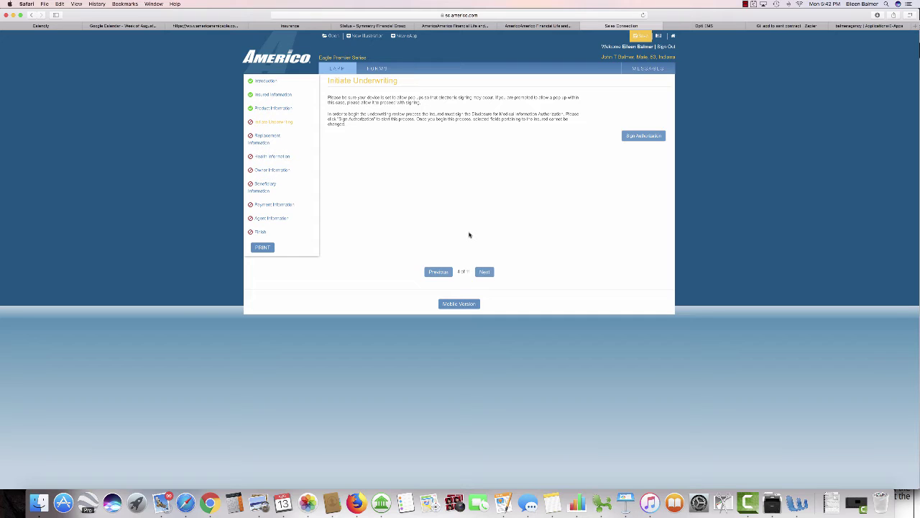
# Step: Start Sign Authorization with Email Signing to show the access-code and email fields
pyautogui.click(637, 135)
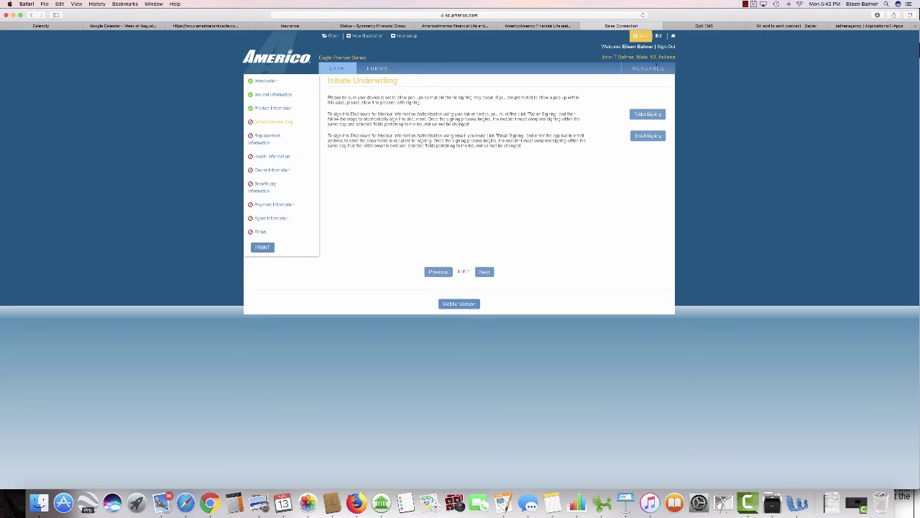
pyautogui.click(746, 4)
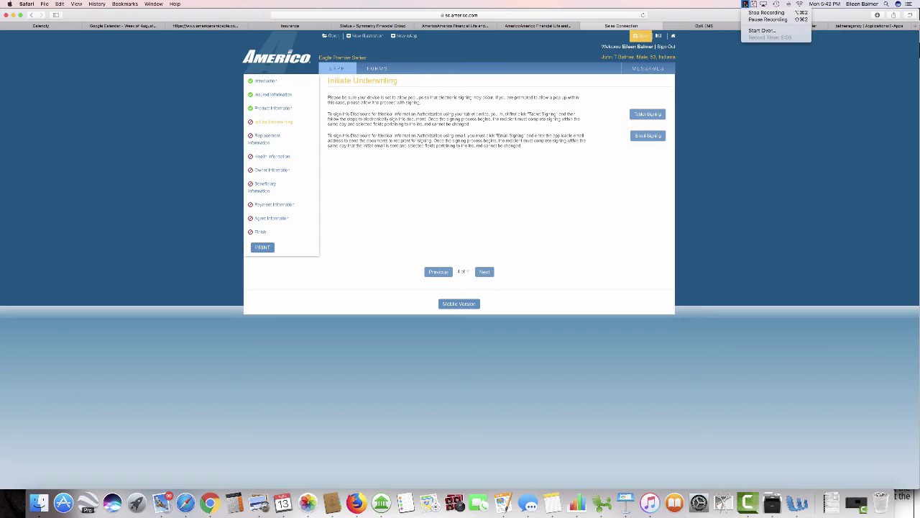
pyautogui.click(768, 19)
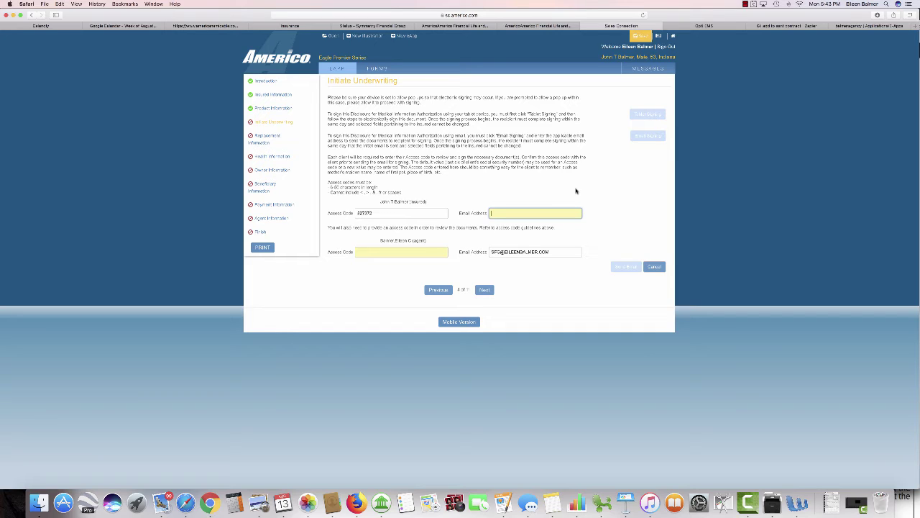
# Step: Enter the insured's email and the agent's access code, then send the authorization email
pyautogui.press('Tab')
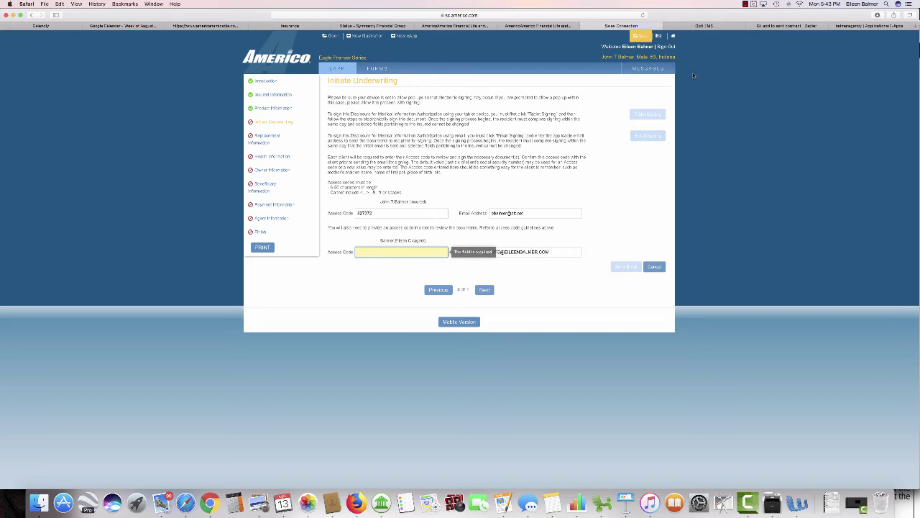
pyautogui.click(746, 4)
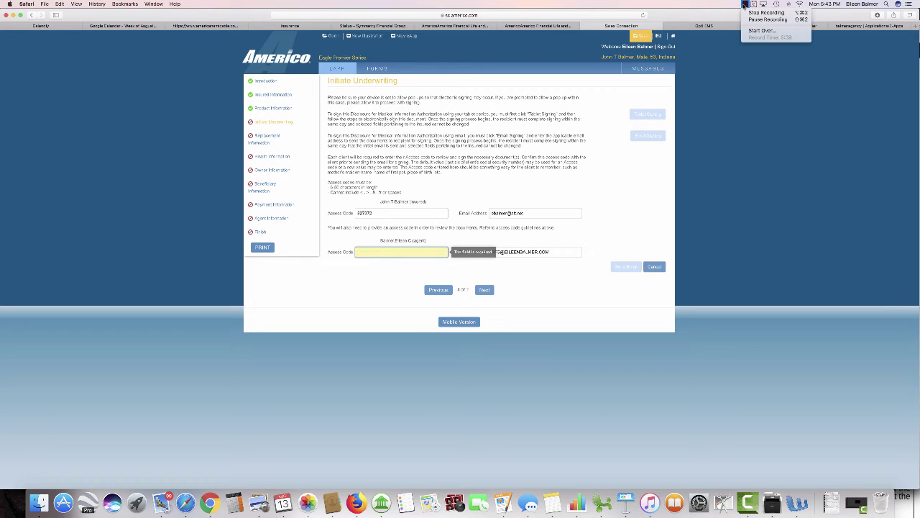
pyautogui.click(762, 20)
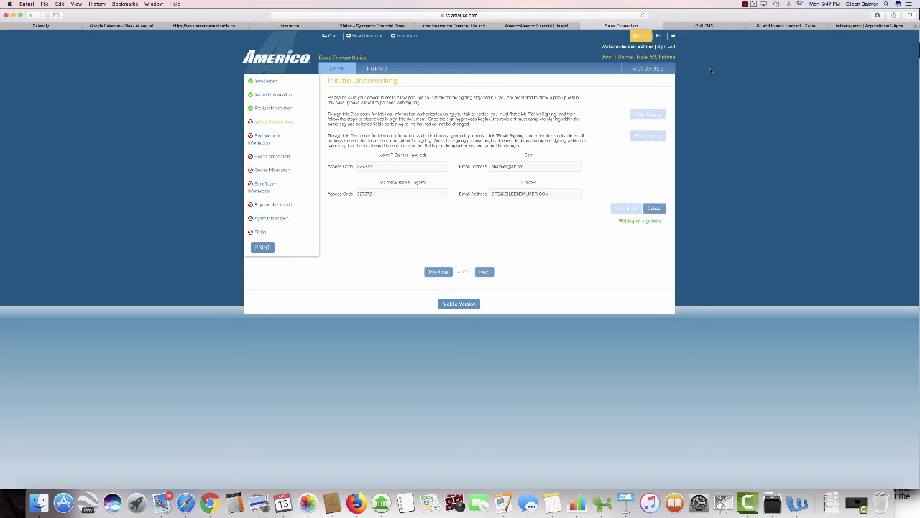
pyautogui.click(746, 6)
pyautogui.click(746, 20)
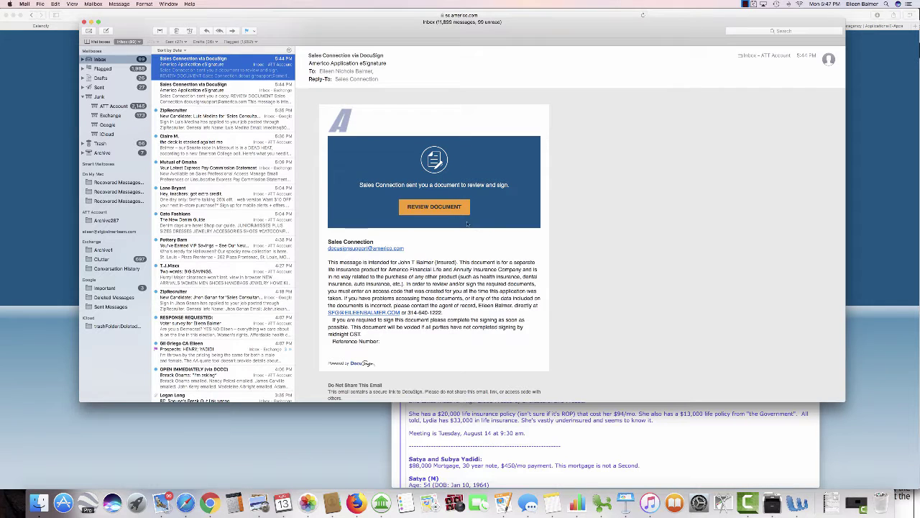
# Step: Open the DocuSign review link from the email and validate the document's access code
pyautogui.click(434, 208)
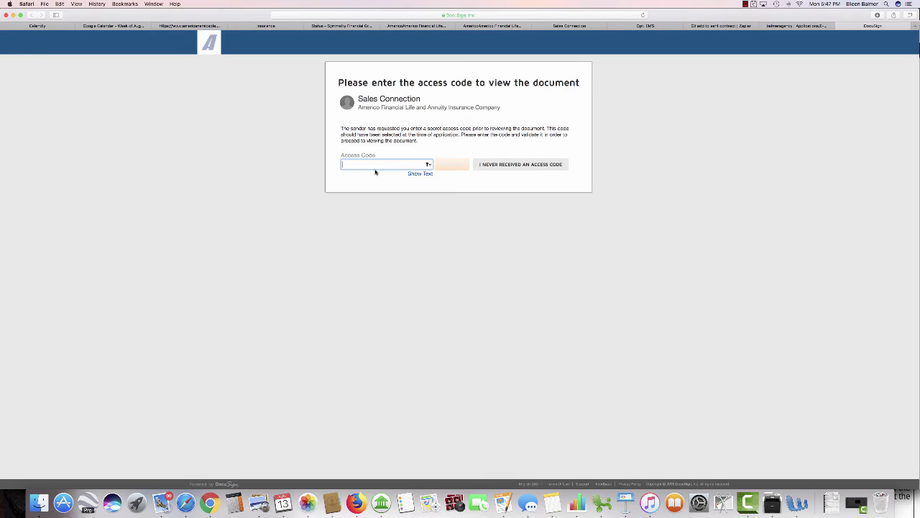
pyautogui.write('••••')
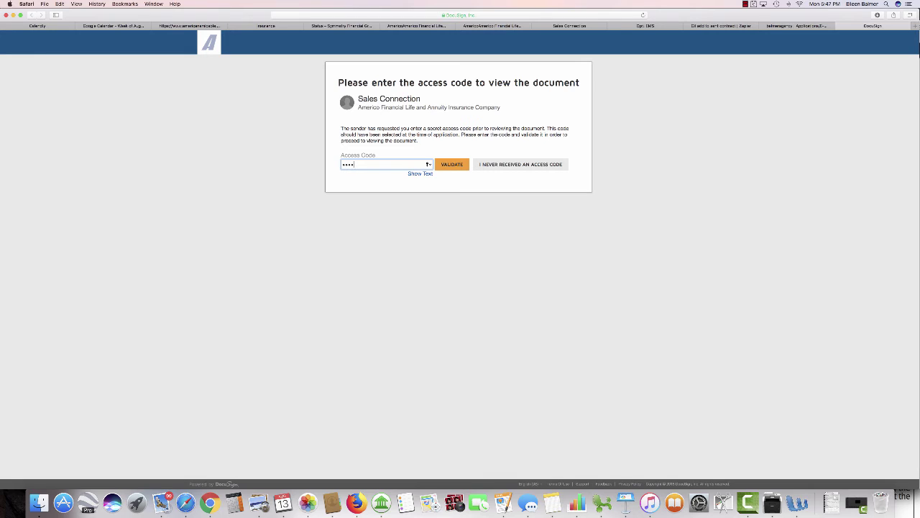
pyautogui.click(450, 165)
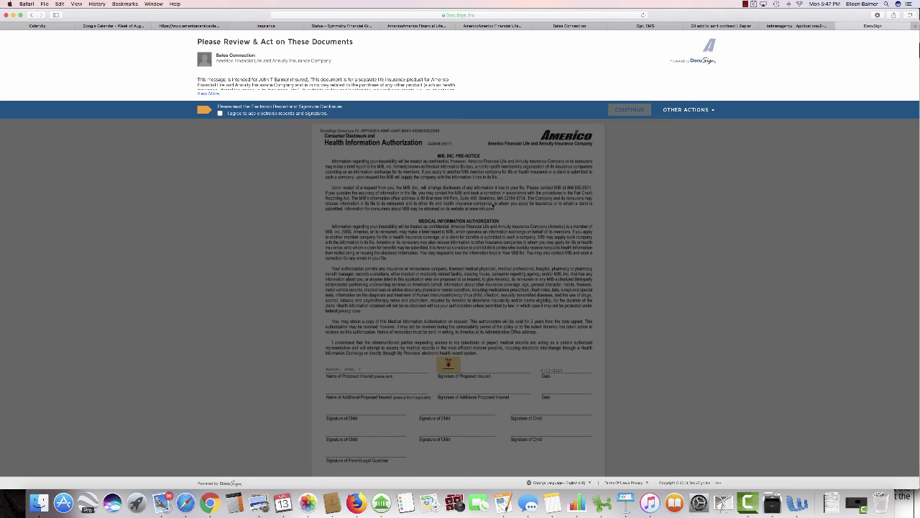
# Step: Accept electronic signing and adopt a signature on the Medical Information Authorization as proposed insured
pyautogui.click(220, 112)
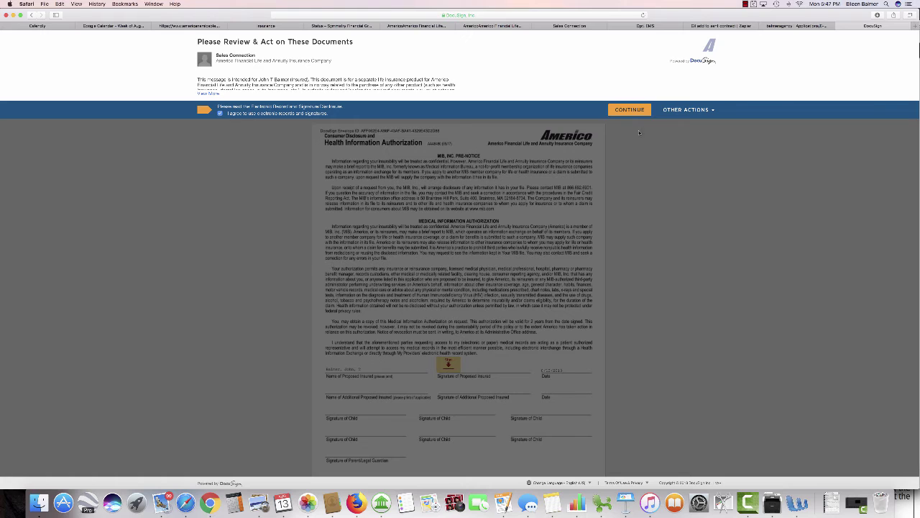
pyautogui.click(630, 110)
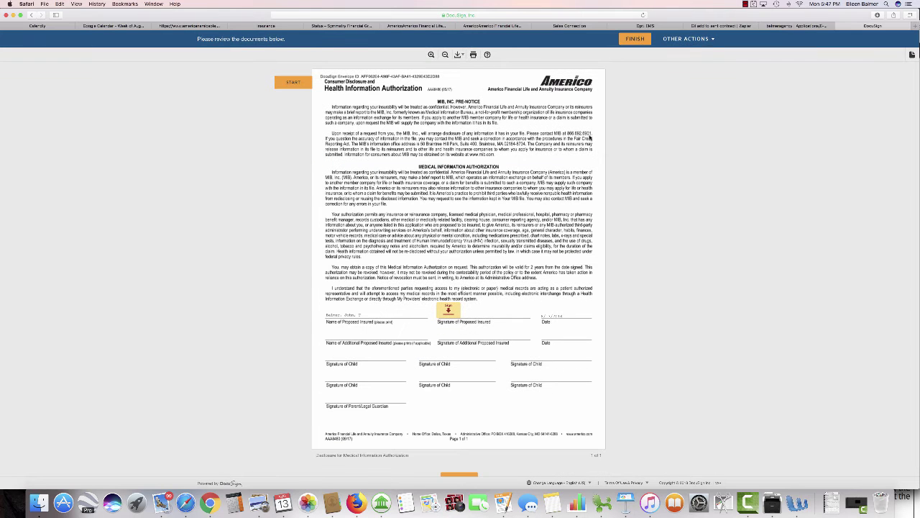
pyautogui.click(292, 84)
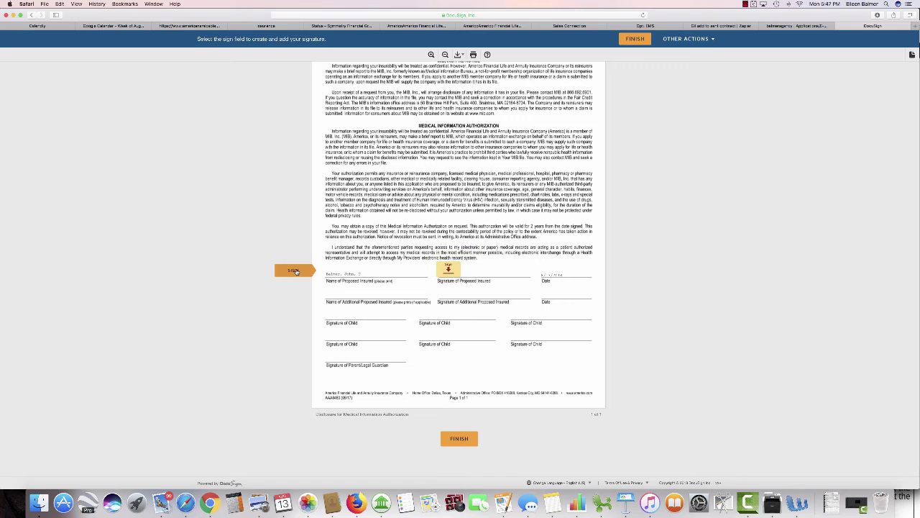
pyautogui.click(448, 269)
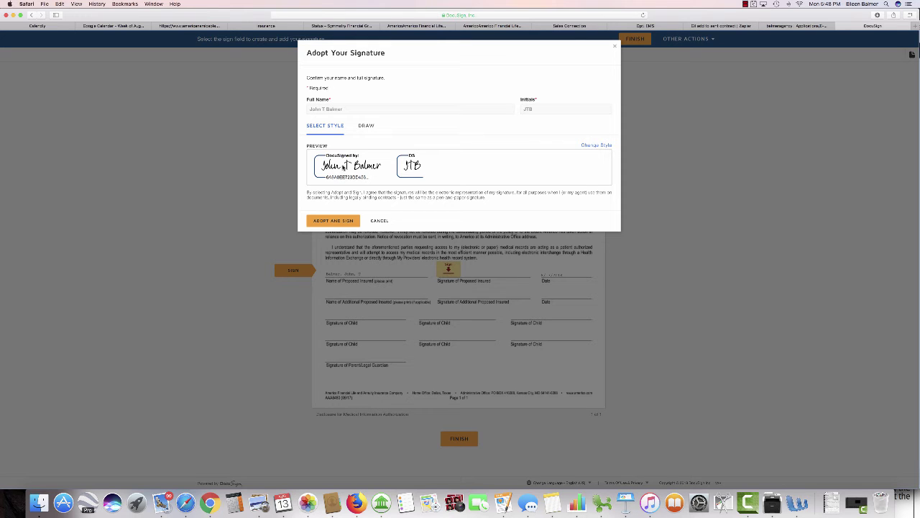
pyautogui.click(338, 221)
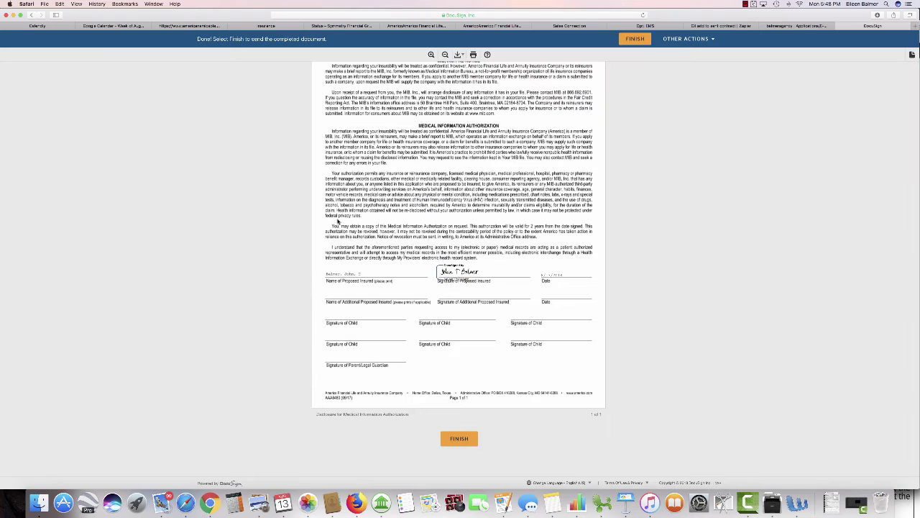
# Step: Finish signing, decline the DocuSign login prompt, and return to the Sales Connection tab
pyautogui.click(459, 439)
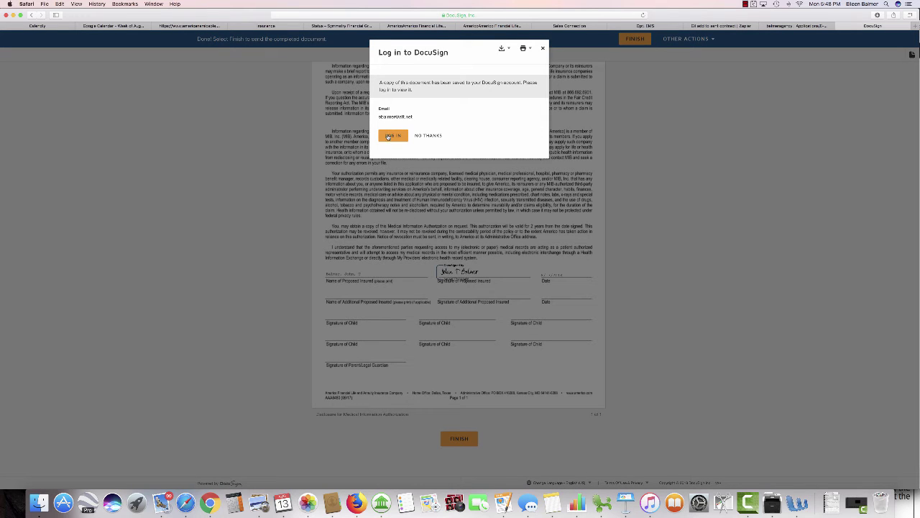
pyautogui.click(427, 135)
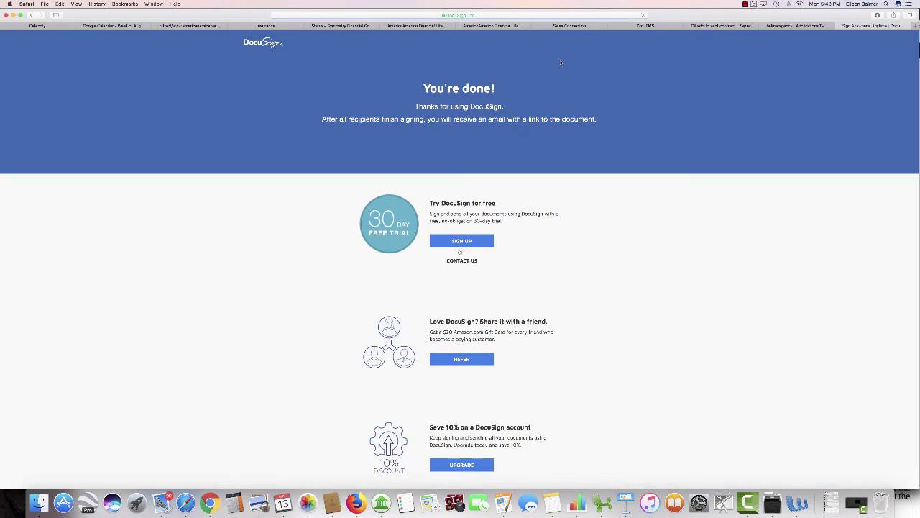
pyautogui.click(577, 27)
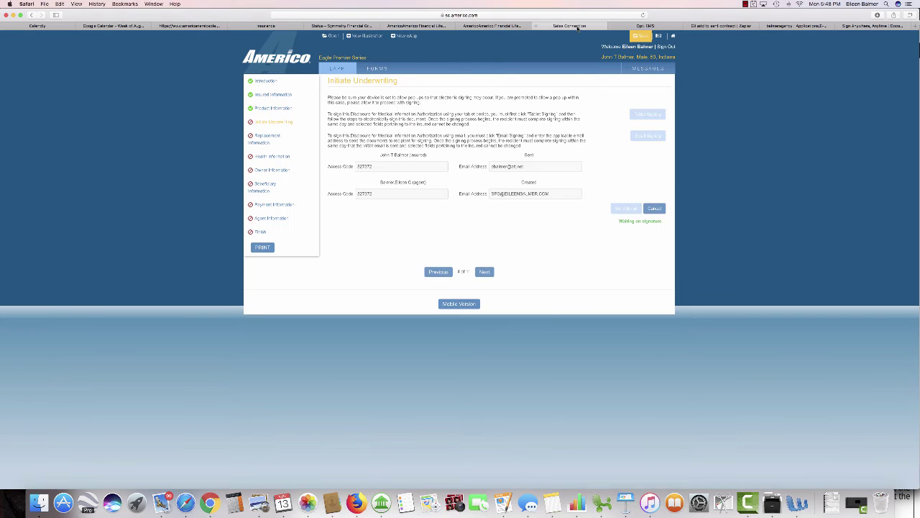
# Step: Reload the page, initiate underwriting, and continue to page 5, Replacement Information
pyautogui.click(643, 14)
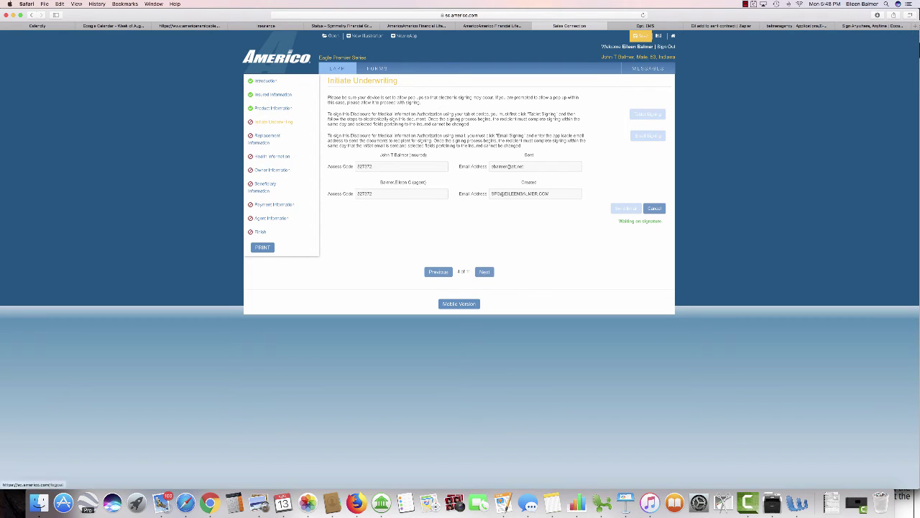
pyautogui.click(746, 5)
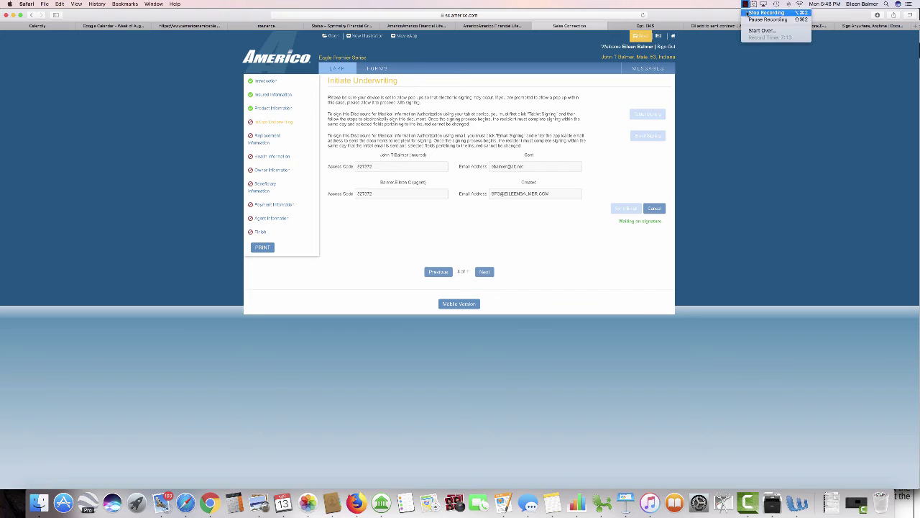
pyautogui.click(748, 20)
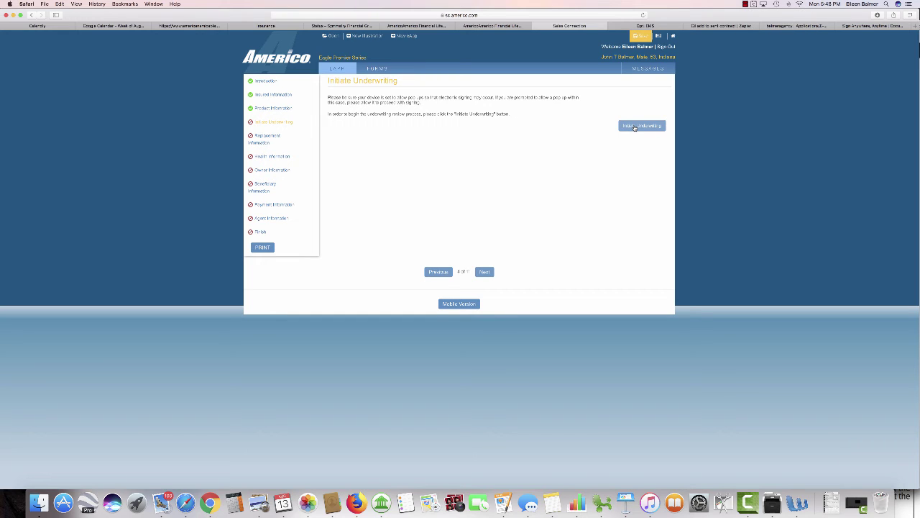
pyautogui.click(635, 127)
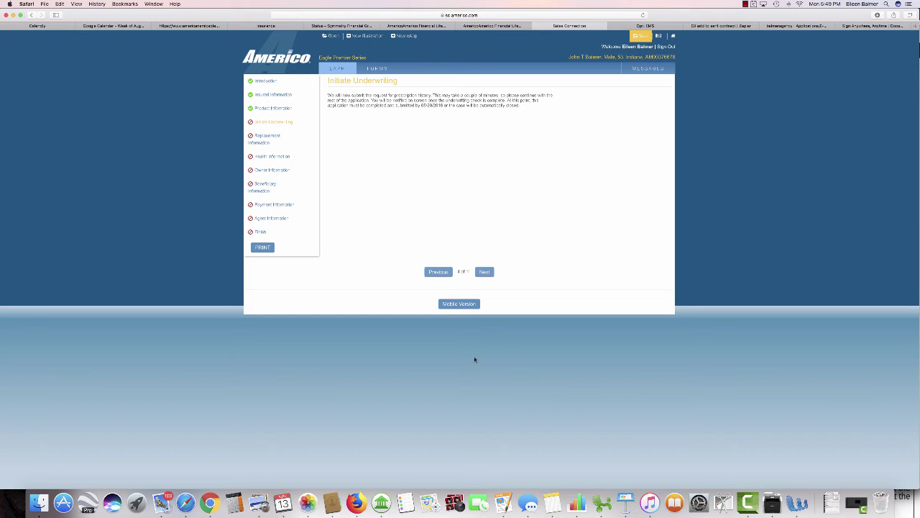
pyautogui.click(484, 273)
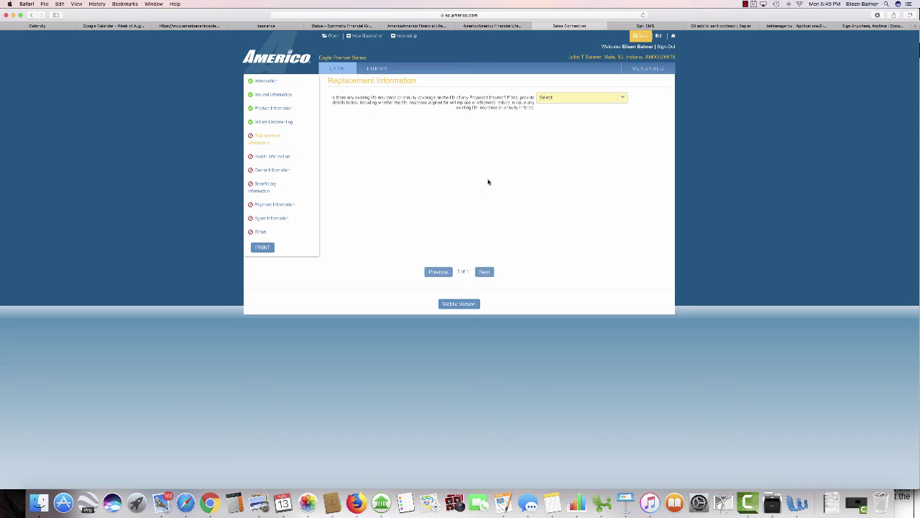
# Step: Answer the existing-coverage replacement question No, correcting an initial Yes, and proceed to Health Information
pyautogui.click(623, 98)
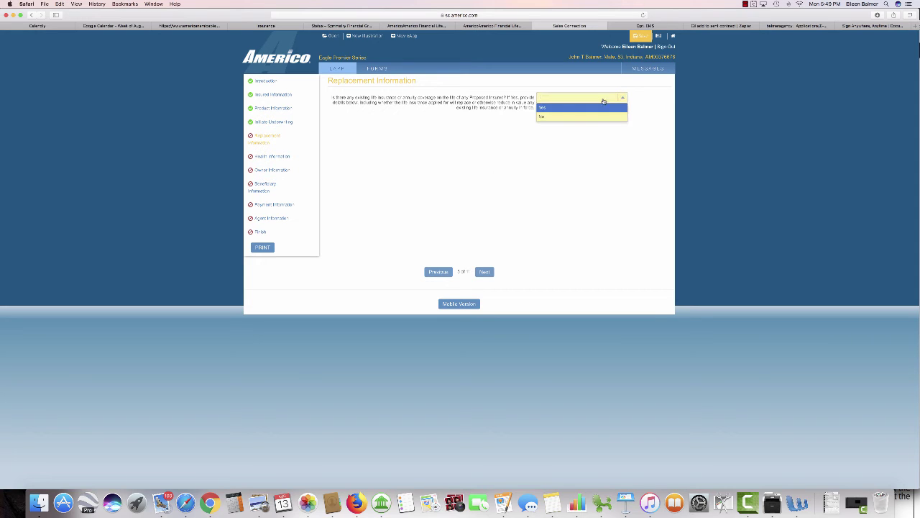
pyautogui.click(543, 108)
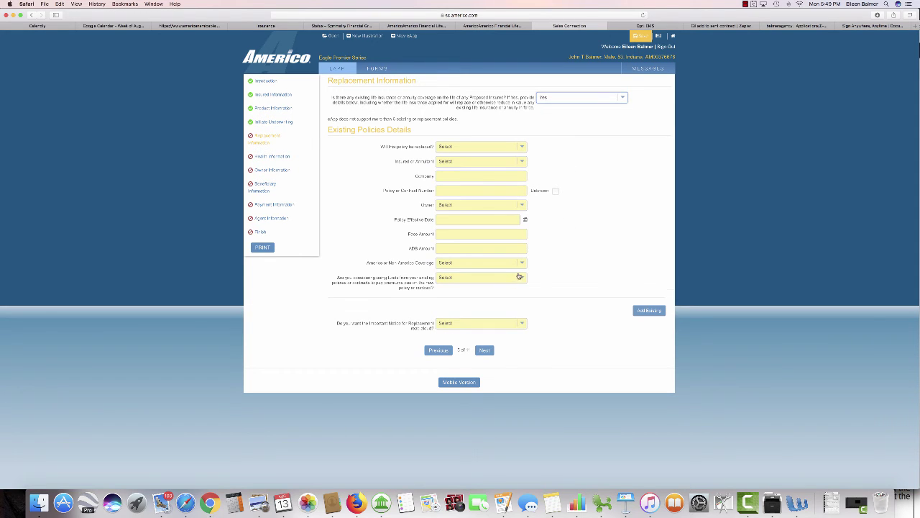
pyautogui.click(621, 97)
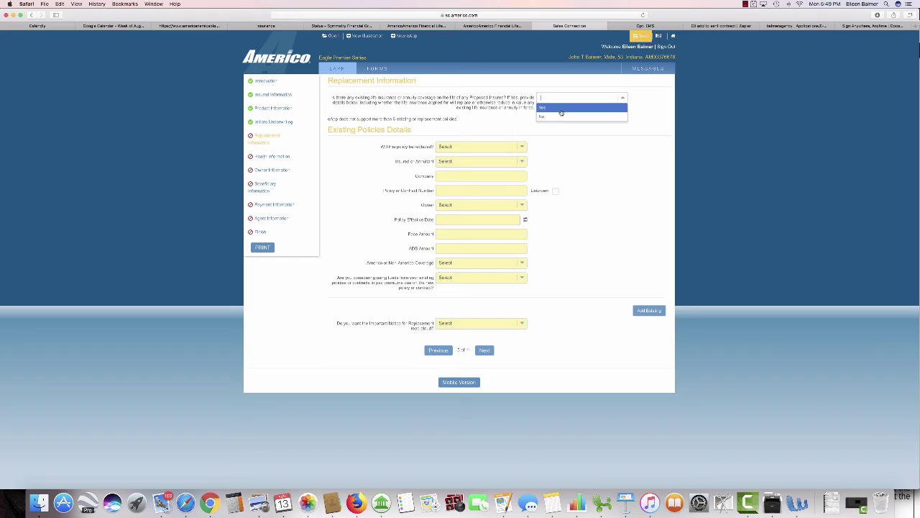
pyautogui.click(543, 115)
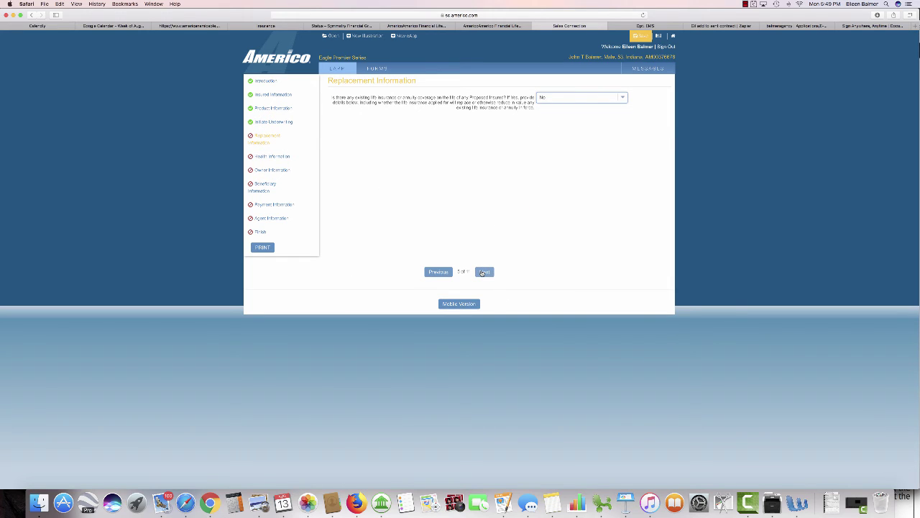
pyautogui.click(483, 272)
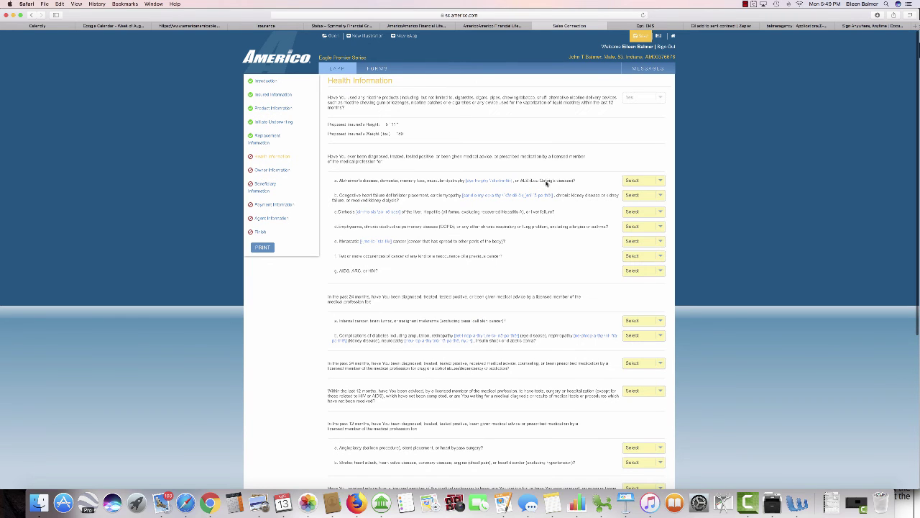
# Step: Answer No to the dementia, heart failure, lung disease, cirrhosis, metastatic cancer, recurrent cancer and AIDS questions
pyautogui.click(661, 181)
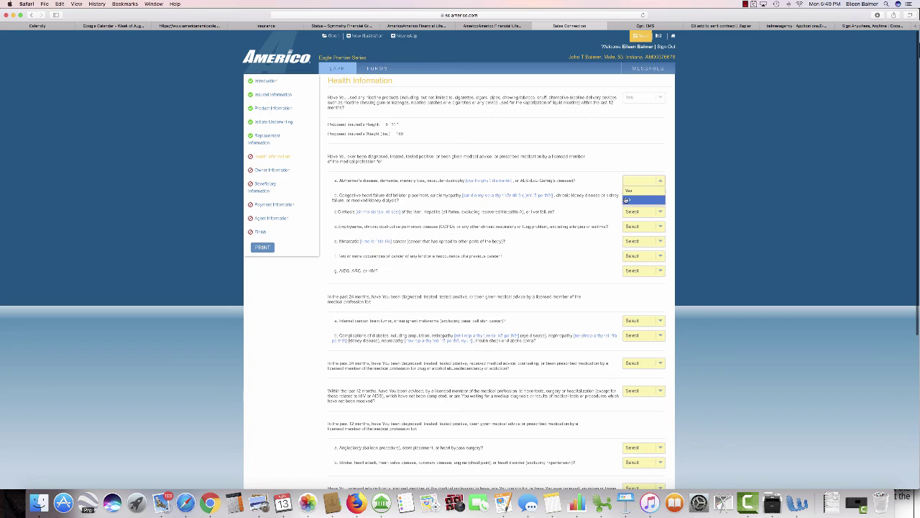
pyautogui.click(636, 202)
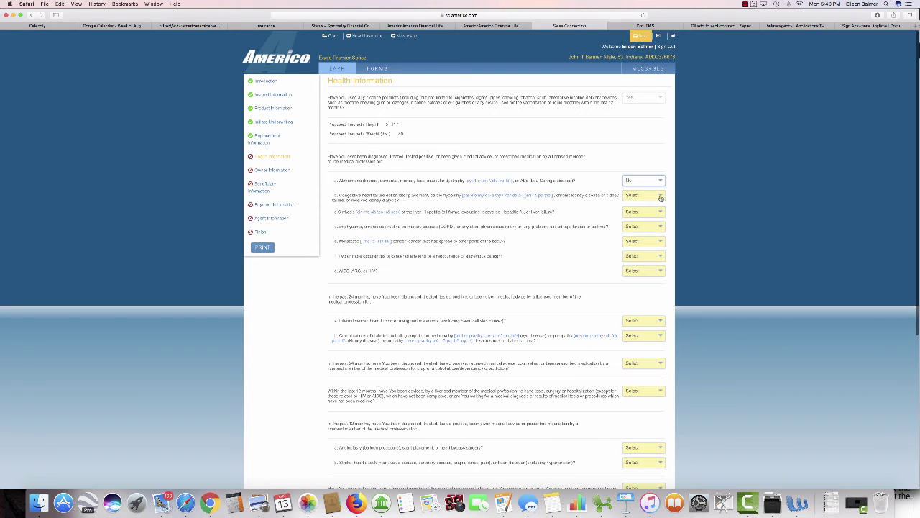
pyautogui.click(661, 198)
pyautogui.click(637, 217)
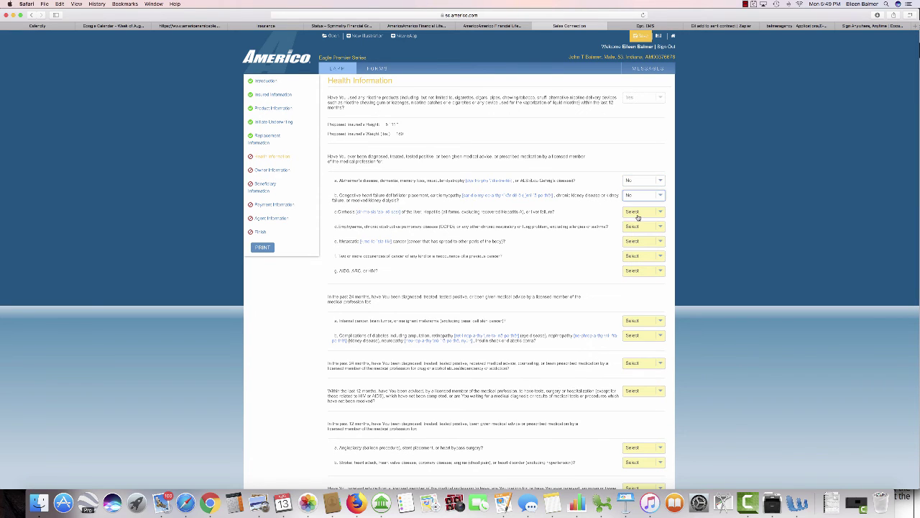
pyautogui.click(658, 230)
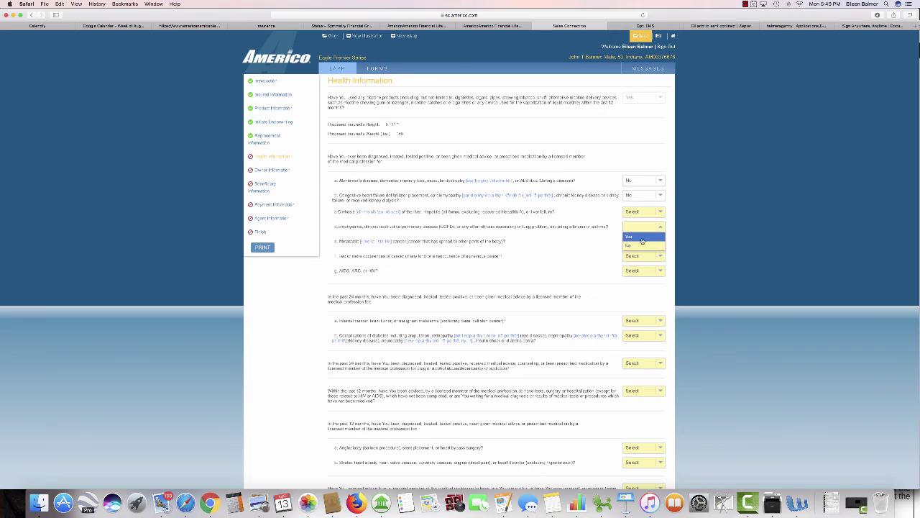
pyautogui.click(642, 247)
pyautogui.click(660, 213)
pyautogui.click(633, 231)
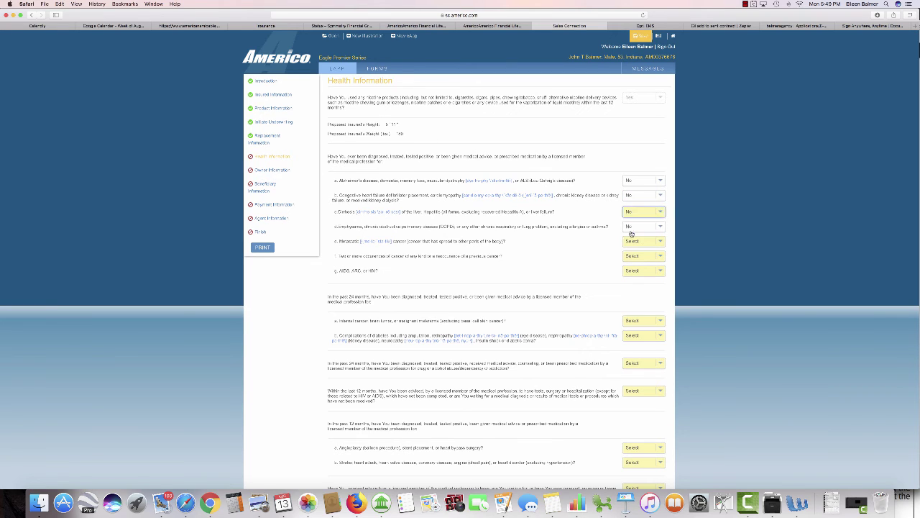
pyautogui.click(657, 243)
pyautogui.click(635, 260)
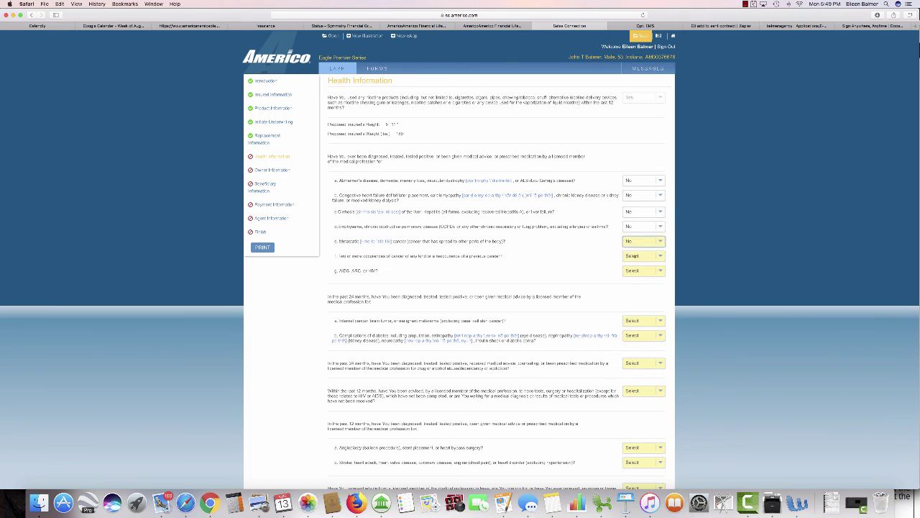
pyautogui.click(659, 256)
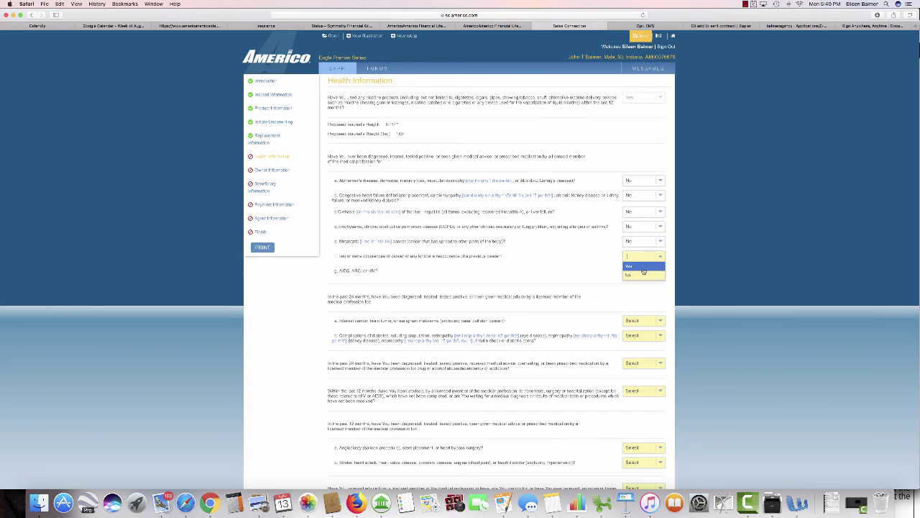
pyautogui.click(629, 275)
pyautogui.click(656, 271)
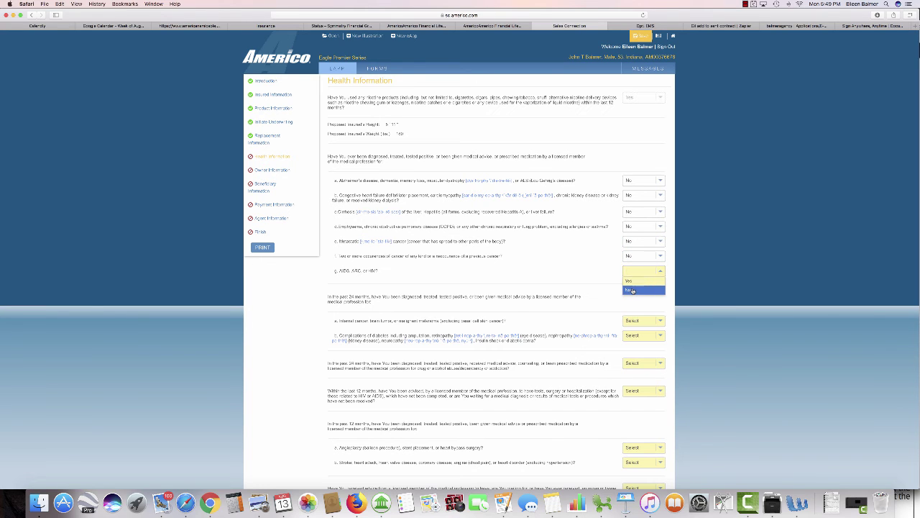
pyautogui.click(632, 289)
# Step: Answer No to the internal cancer, diabetes complications, 24-month counseling and 12-month testing questions, then check the underwriting message
pyautogui.scroll(-5, 611, 267)
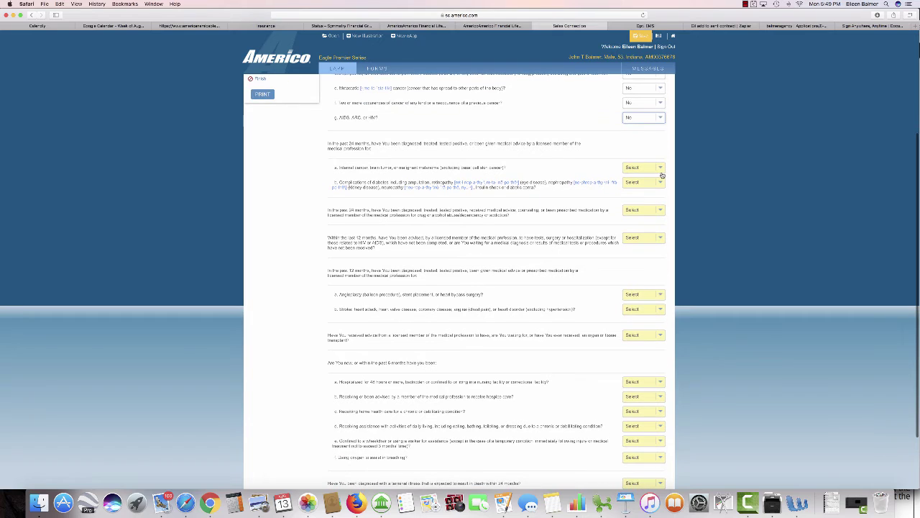
pyautogui.click(659, 170)
pyautogui.click(644, 187)
pyautogui.click(660, 184)
pyautogui.click(633, 202)
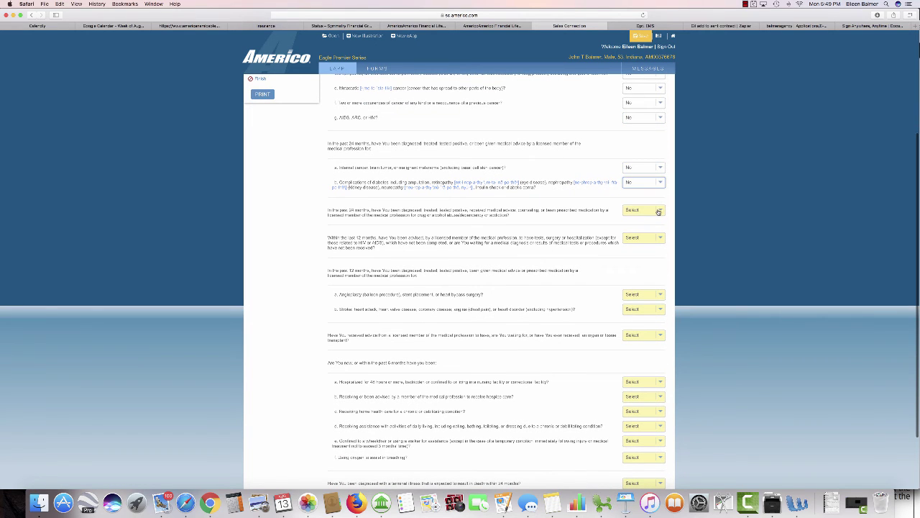
pyautogui.click(648, 210)
pyautogui.click(651, 229)
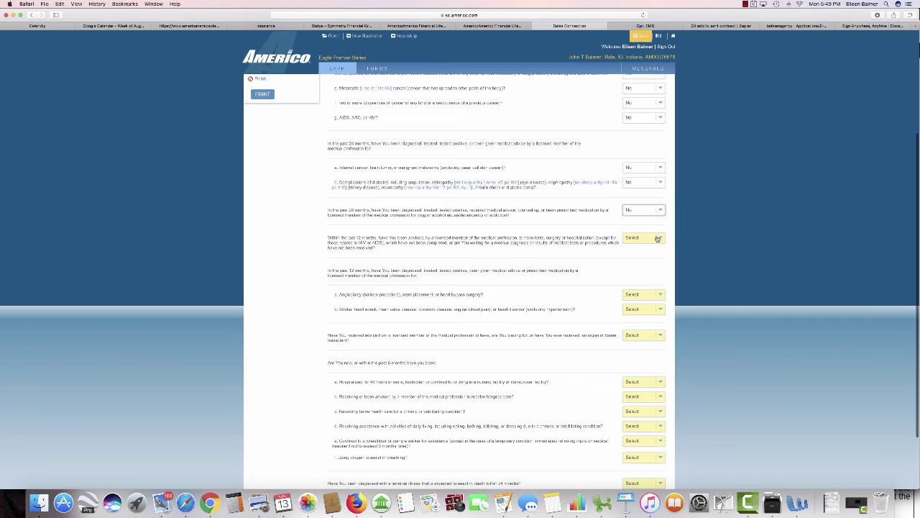
pyautogui.click(658, 239)
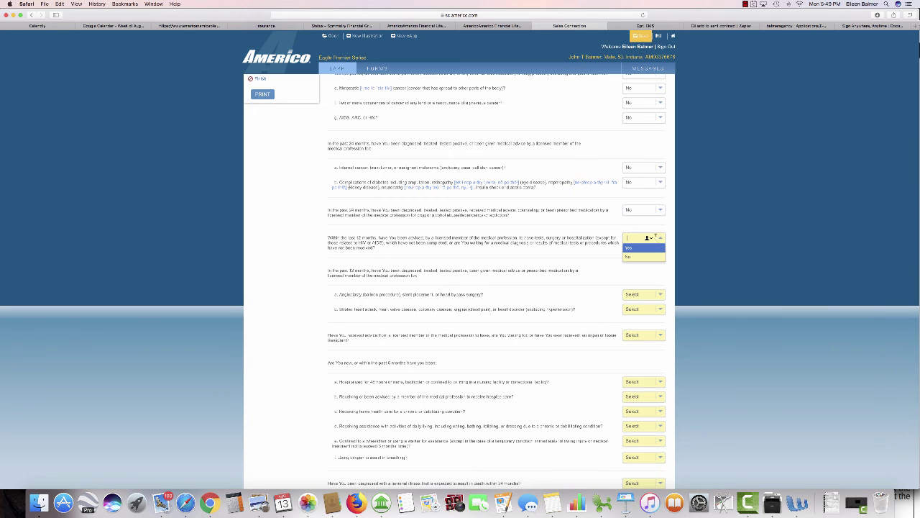
pyautogui.click(633, 257)
pyautogui.scroll(-2, 586, 263)
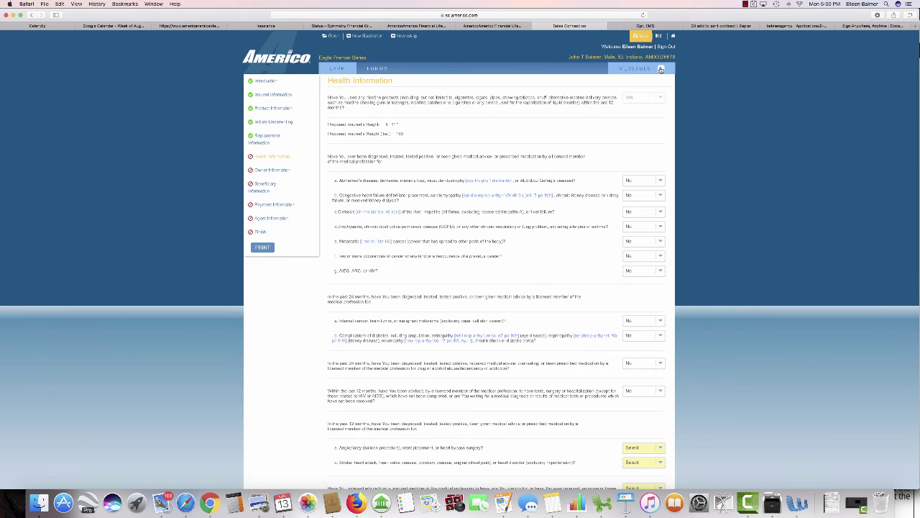
pyautogui.click(661, 68)
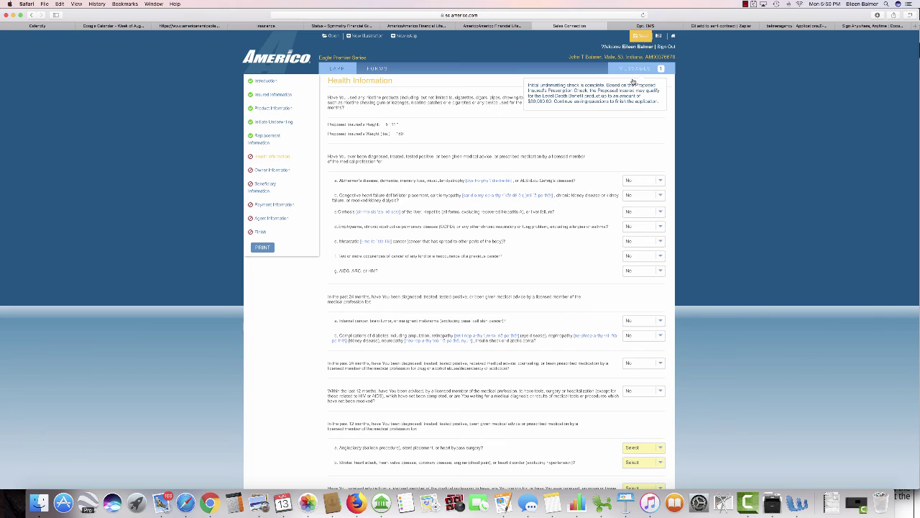
# Step: Answer No to the angioplasty, stroke and transplant questions
pyautogui.scroll(-5, 647, 288)
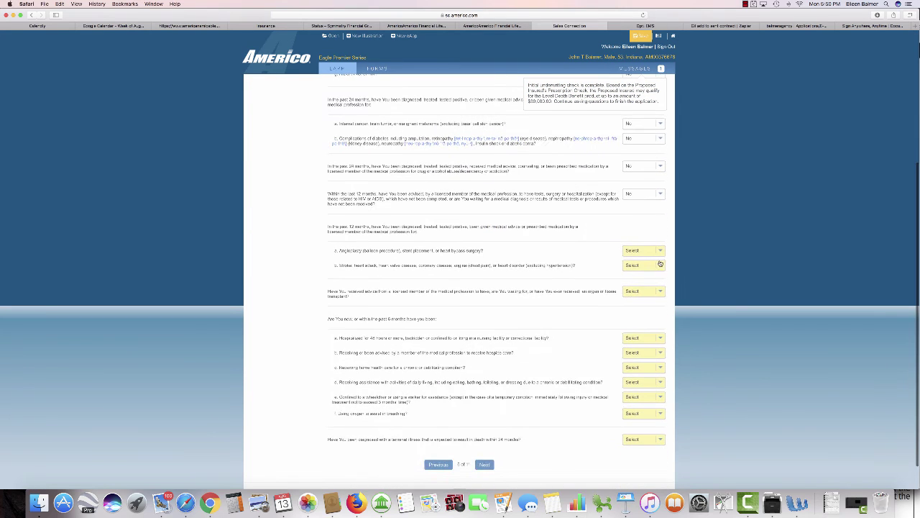
pyautogui.click(651, 250)
pyautogui.click(646, 270)
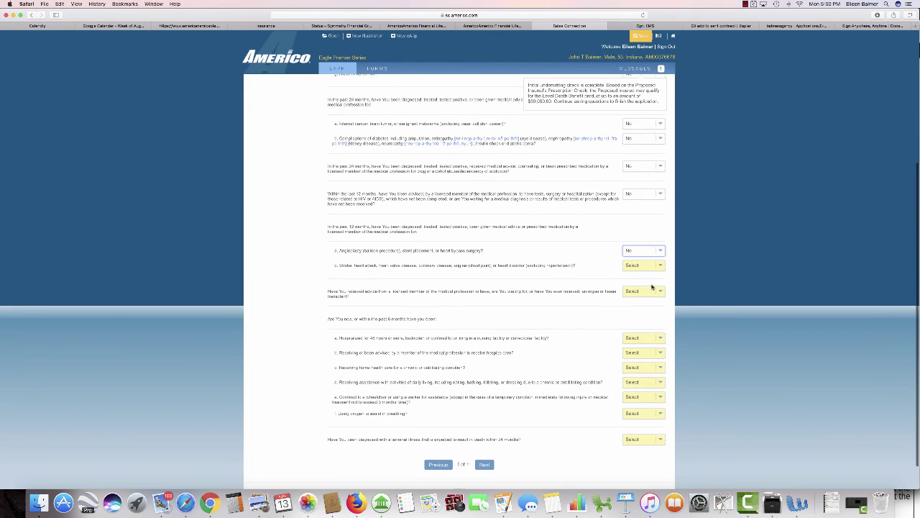
pyautogui.click(653, 266)
pyautogui.click(648, 284)
pyautogui.click(650, 291)
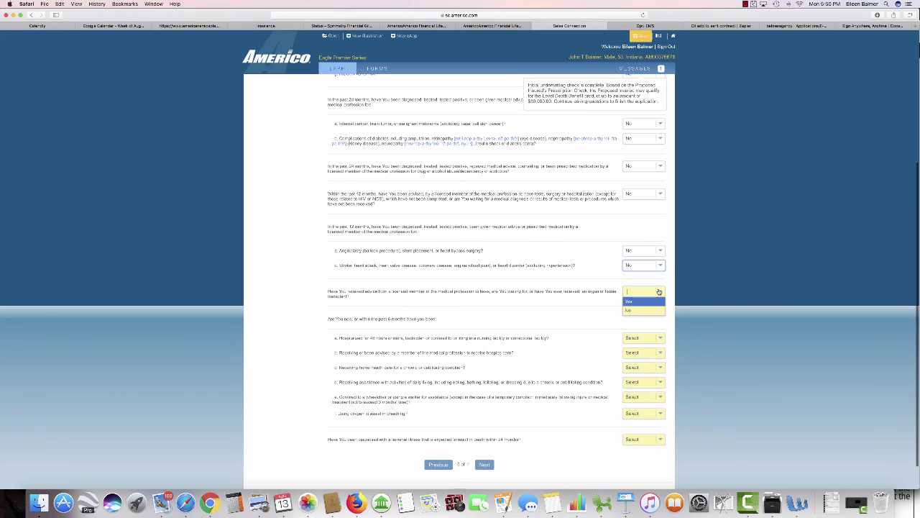
pyautogui.click(647, 312)
pyautogui.scroll(-1, 647, 311)
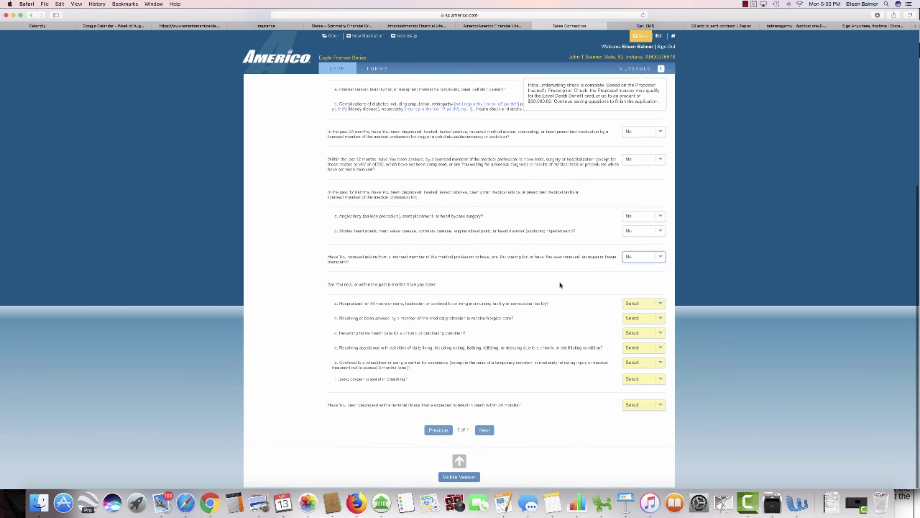
# Step: Answer No to the hospitalization, hospice, home-health, daily-living, wheelchair, oxygen and terminal-illness questions, then continue
pyautogui.click(657, 309)
pyautogui.click(646, 324)
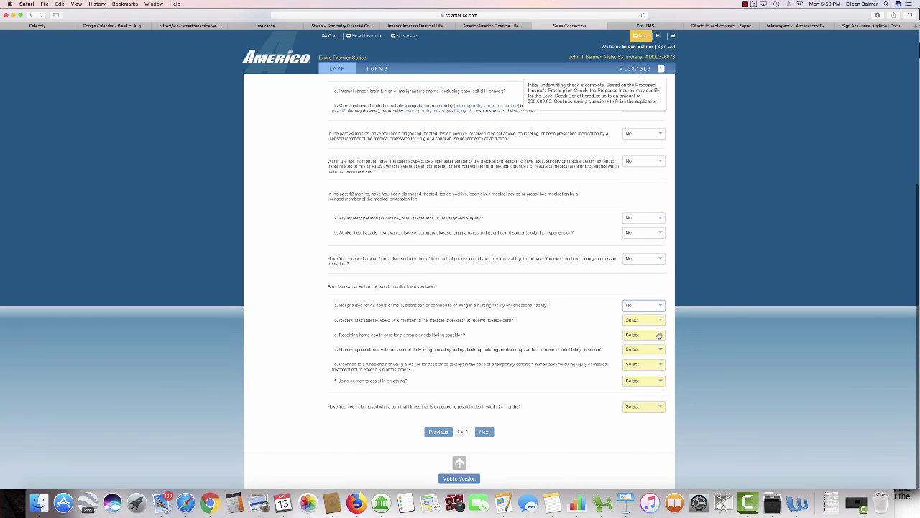
pyautogui.click(649, 320)
pyautogui.click(644, 339)
pyautogui.click(648, 335)
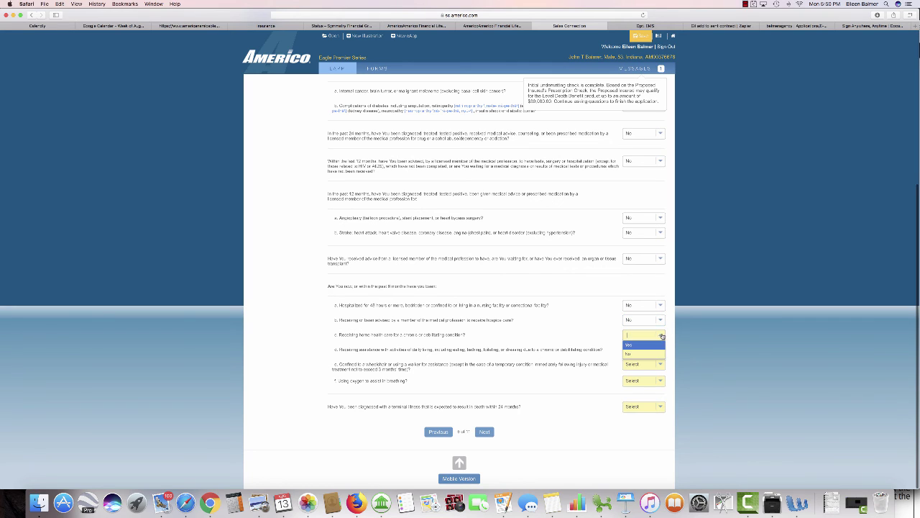
pyautogui.click(647, 354)
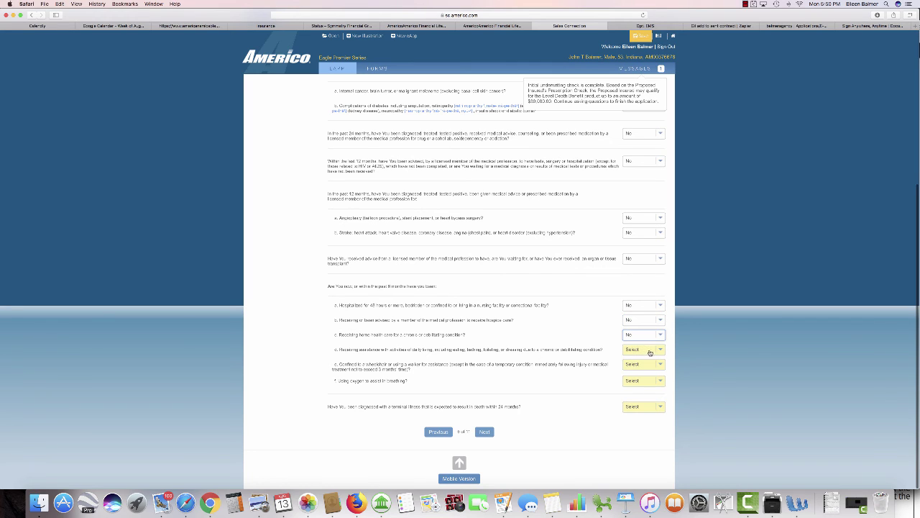
pyautogui.click(648, 350)
pyautogui.click(642, 367)
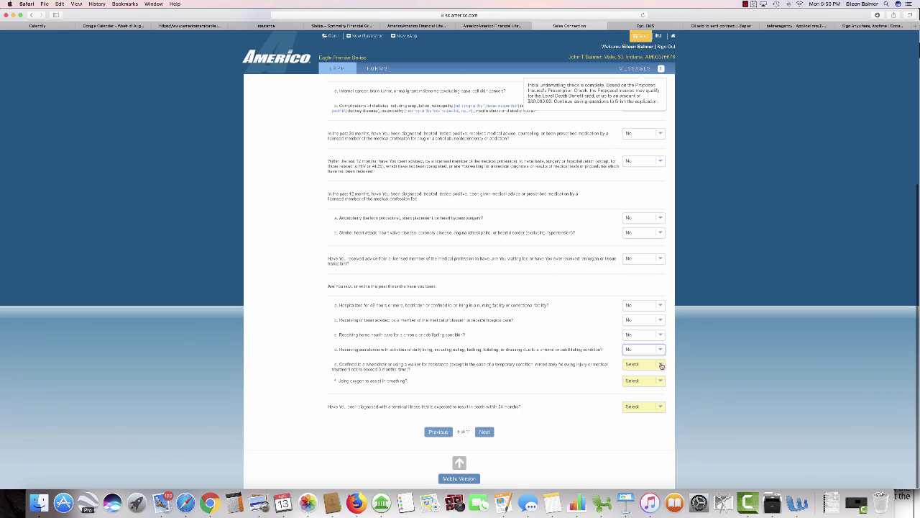
pyautogui.click(642, 364)
pyautogui.click(639, 384)
pyautogui.click(640, 381)
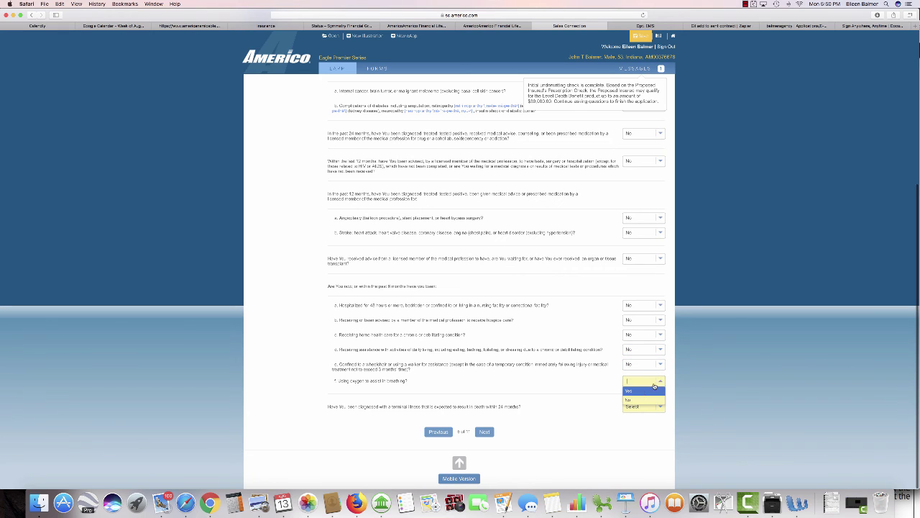
pyautogui.click(634, 398)
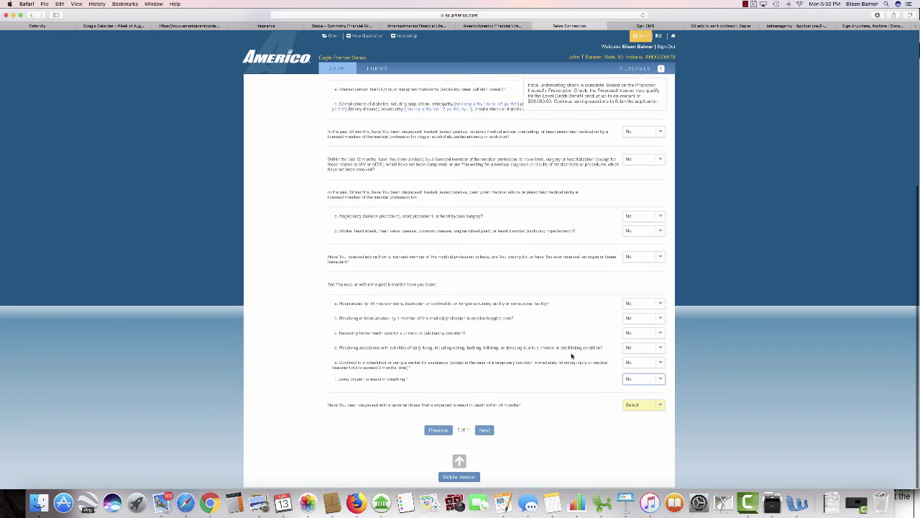
pyautogui.click(653, 408)
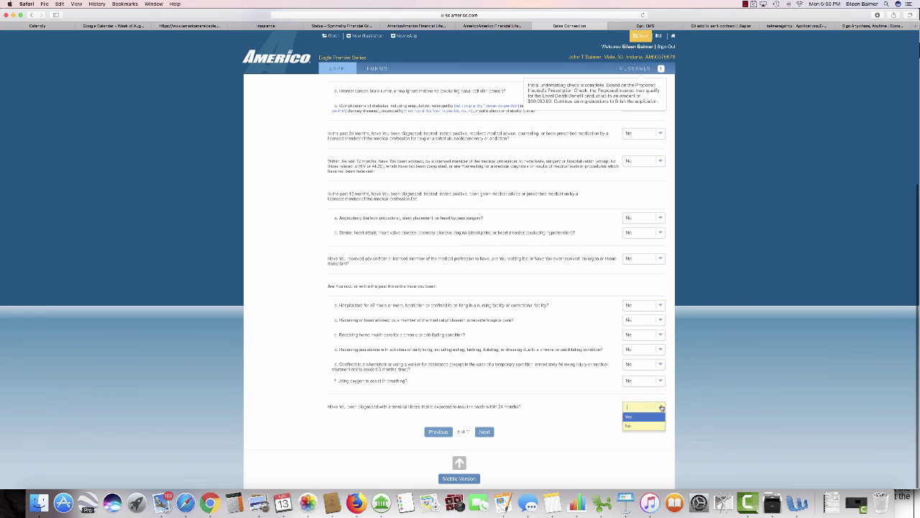
pyautogui.click(633, 427)
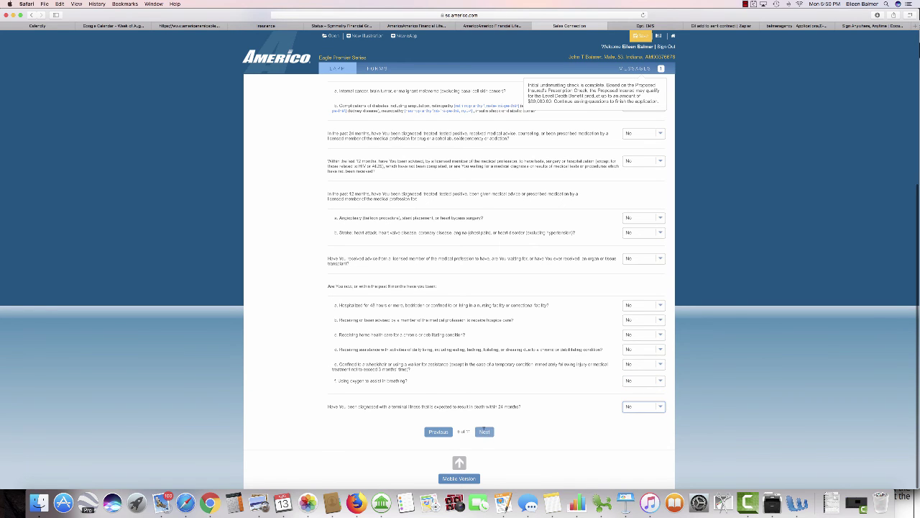
pyautogui.click(486, 432)
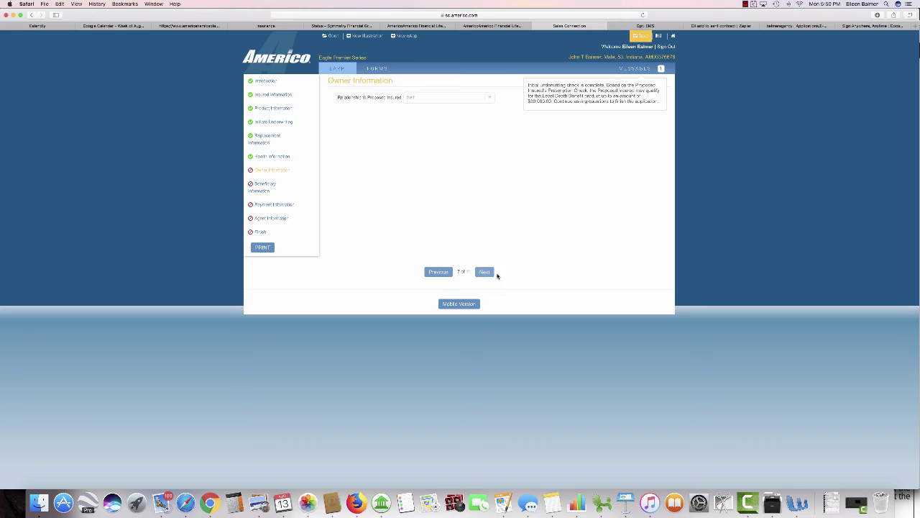
# Step: Move to Beneficiary Information and add a New Individual as primary beneficiary
pyautogui.click(485, 272)
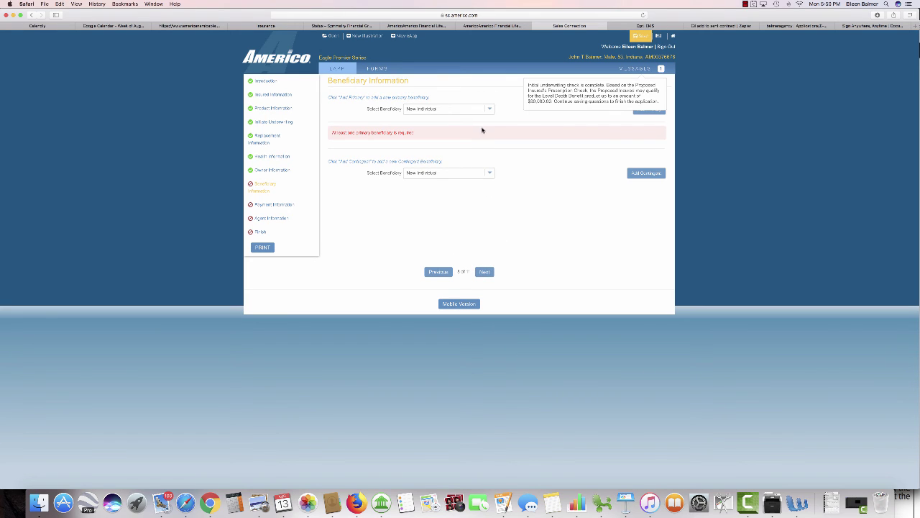
pyautogui.click(489, 110)
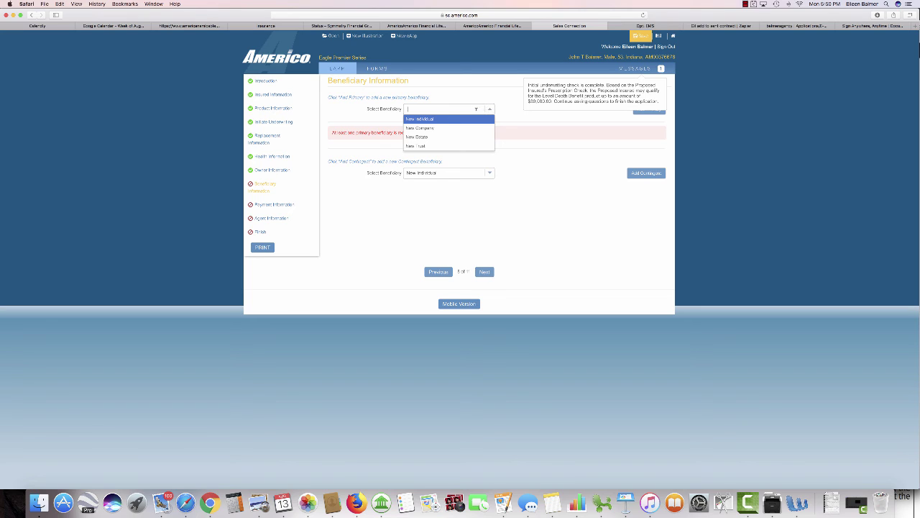
pyautogui.click(456, 119)
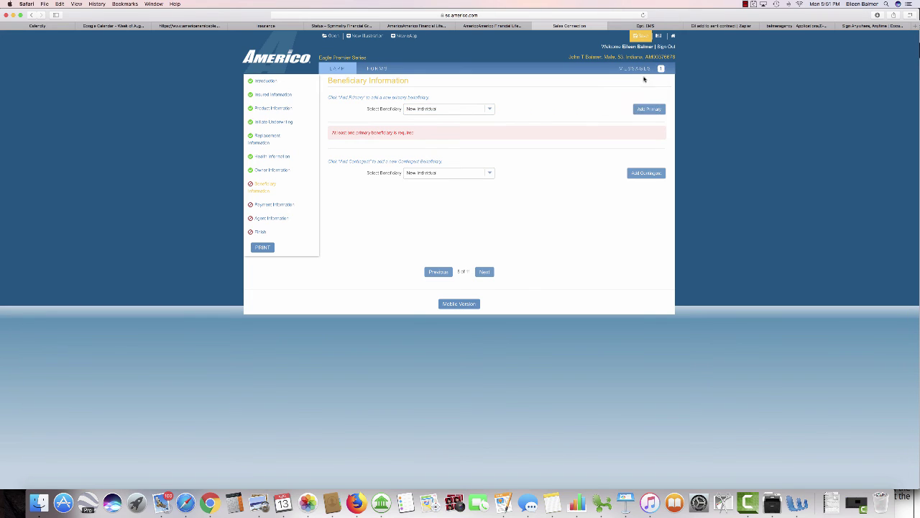
pyautogui.click(644, 109)
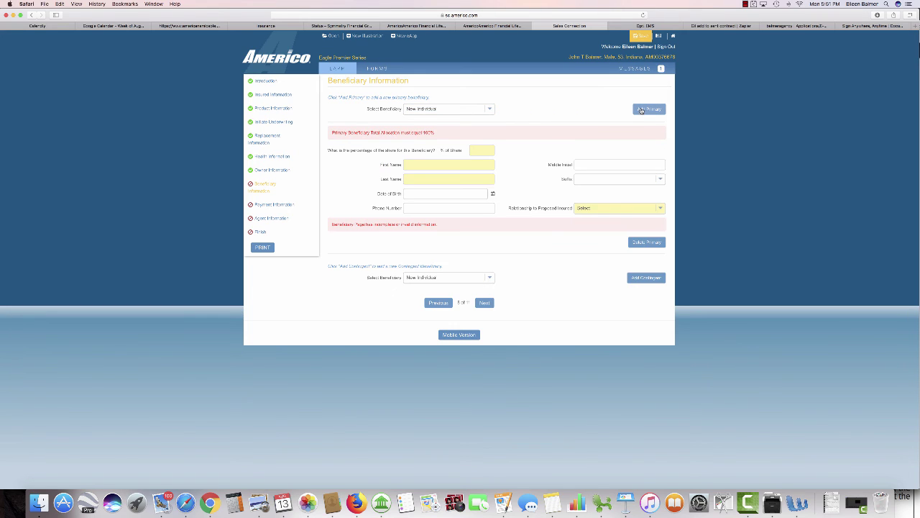
pyautogui.click(482, 149)
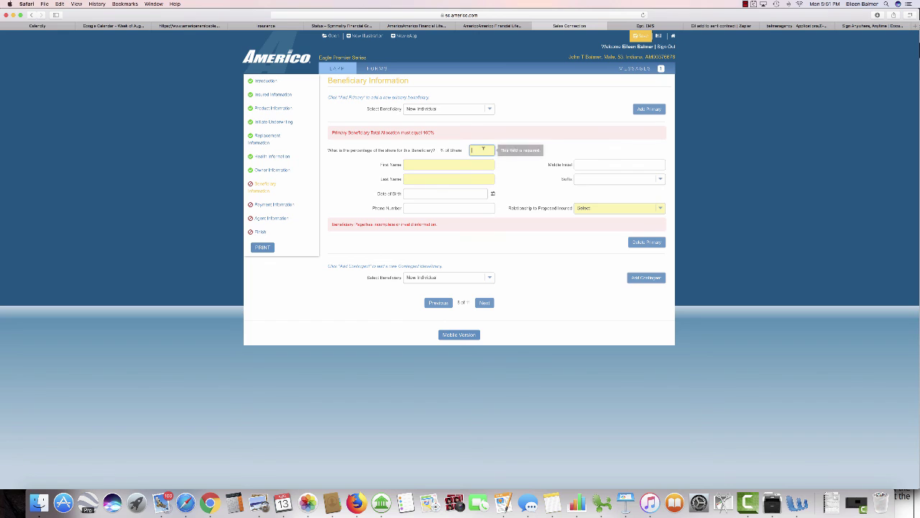
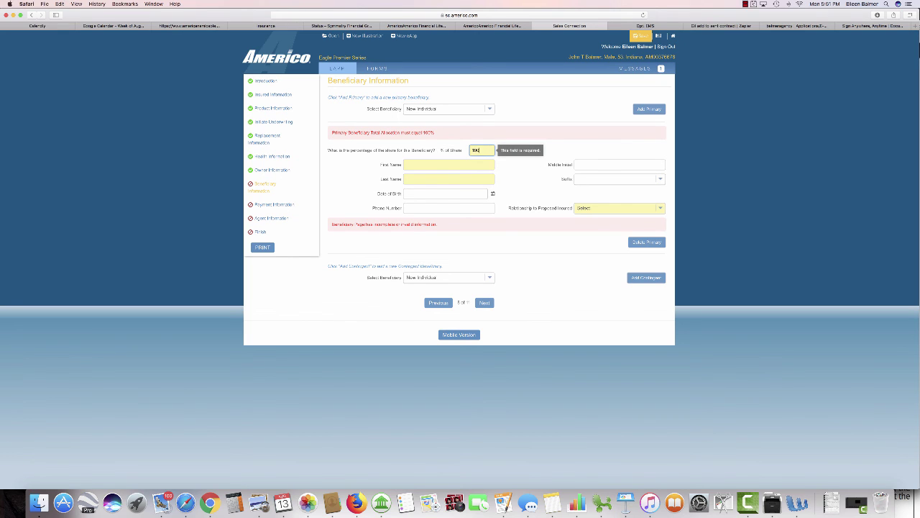
pyautogui.press('Tab')
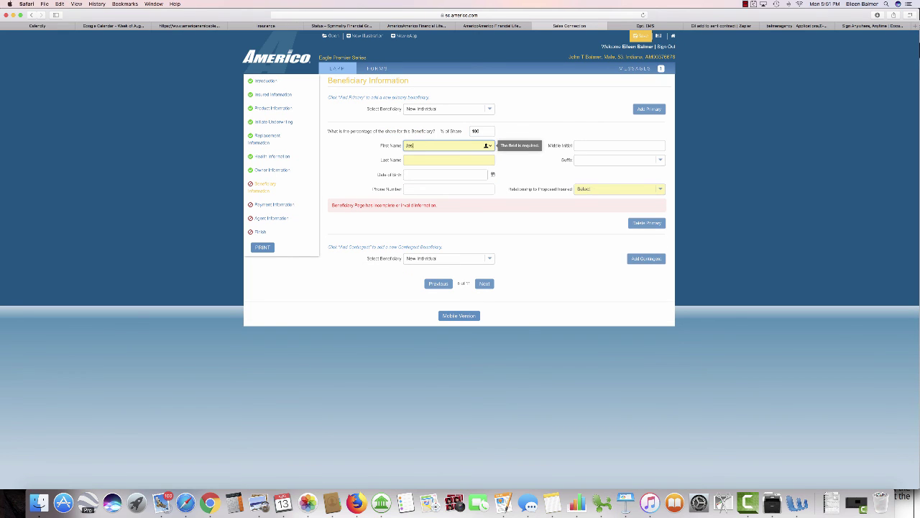
pyautogui.press('Tab')
pyautogui.press('Tab')
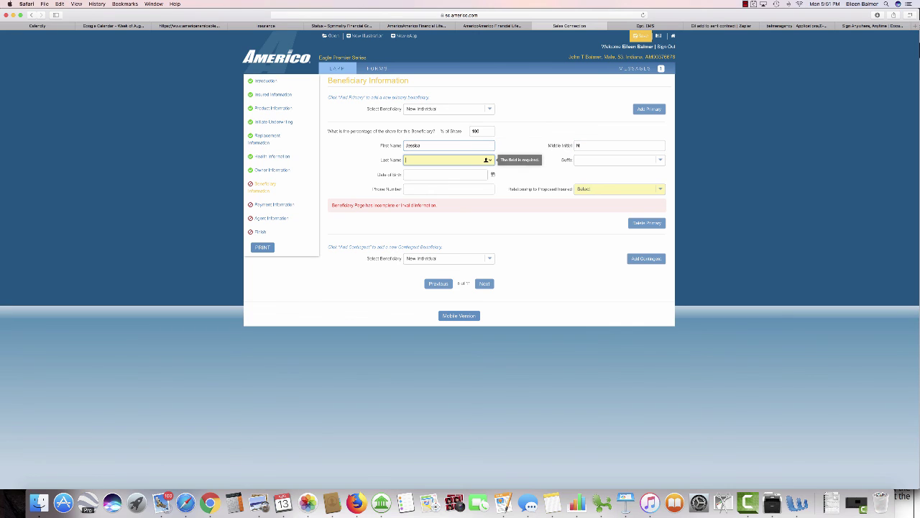
pyautogui.press('Tab')
pyautogui.press('Tab')
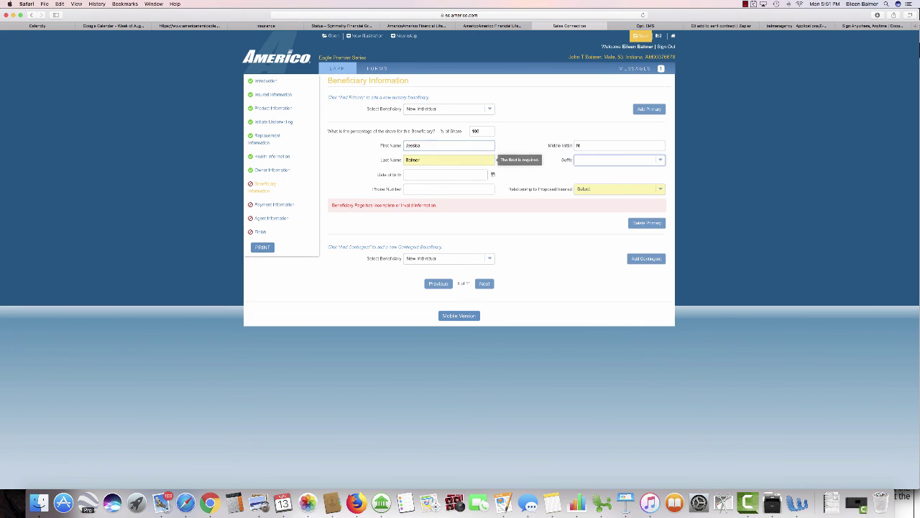
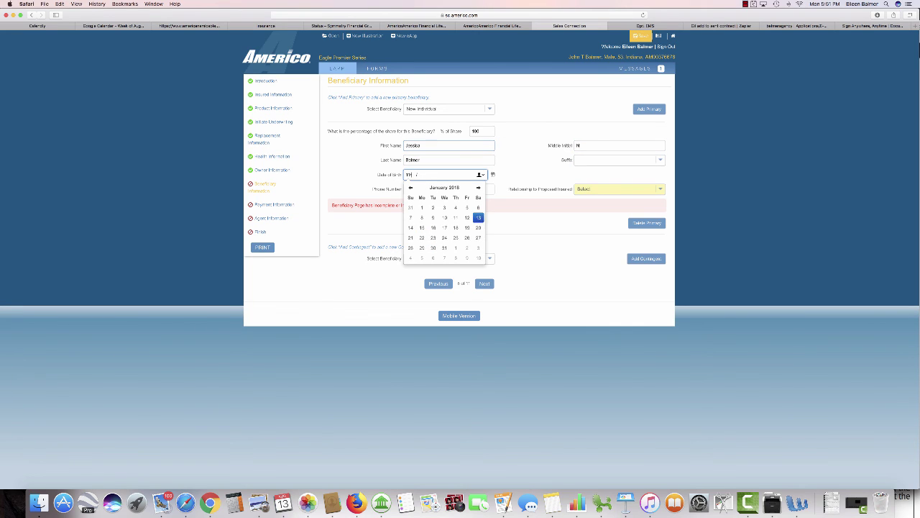
pyautogui.press('Tab')
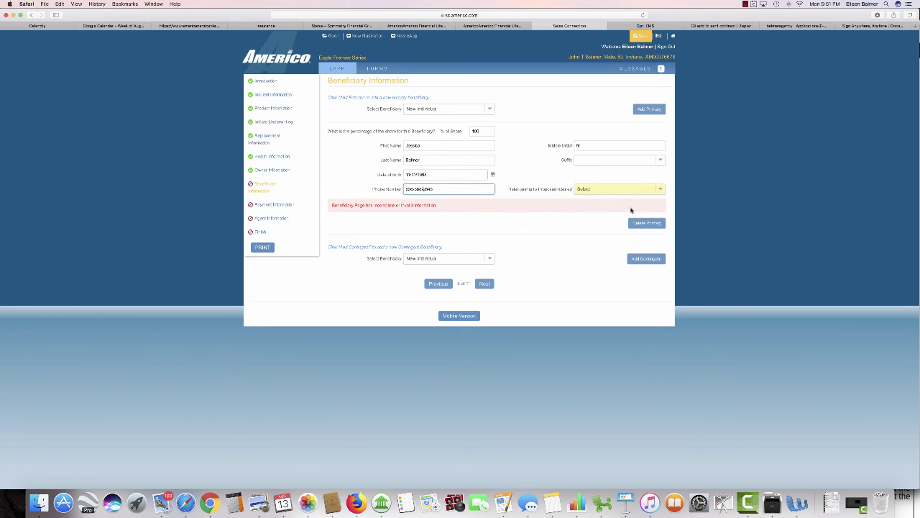
# Step: Set the beneficiary's relationship to Child and continue to Payor Information
pyautogui.click(658, 190)
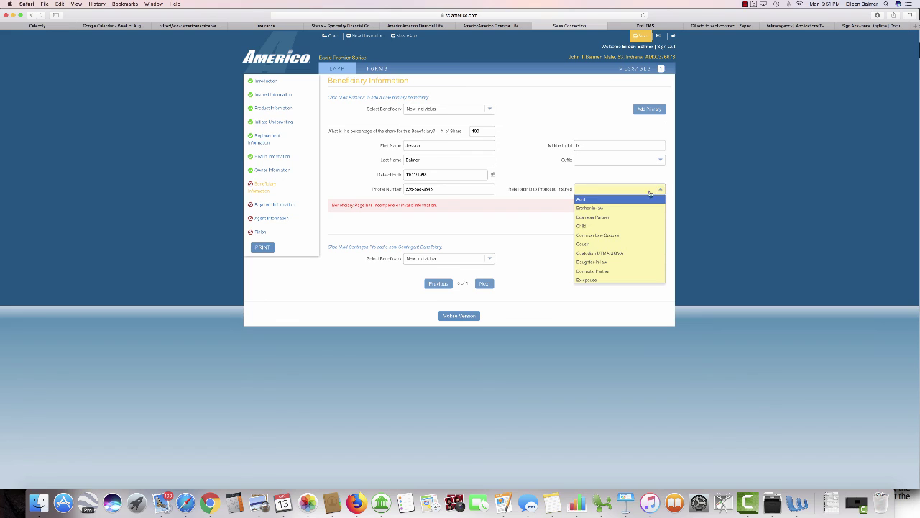
pyautogui.click(598, 229)
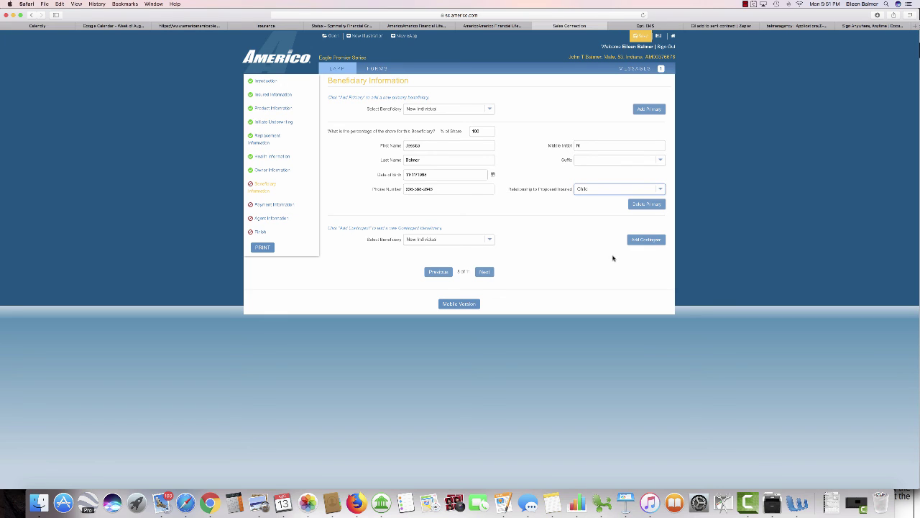
pyautogui.click(484, 272)
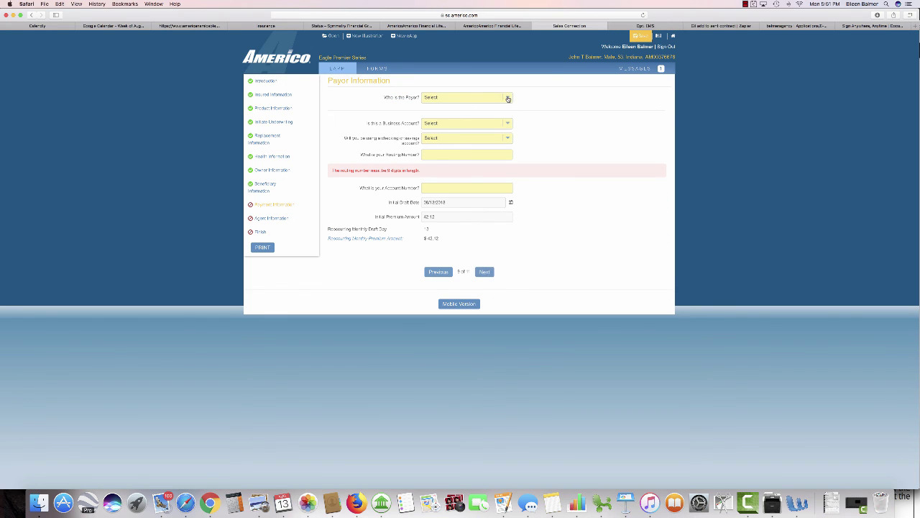
# Step: Choose the proposed insured as payor and save the case
pyautogui.click(508, 97)
pyautogui.click(458, 108)
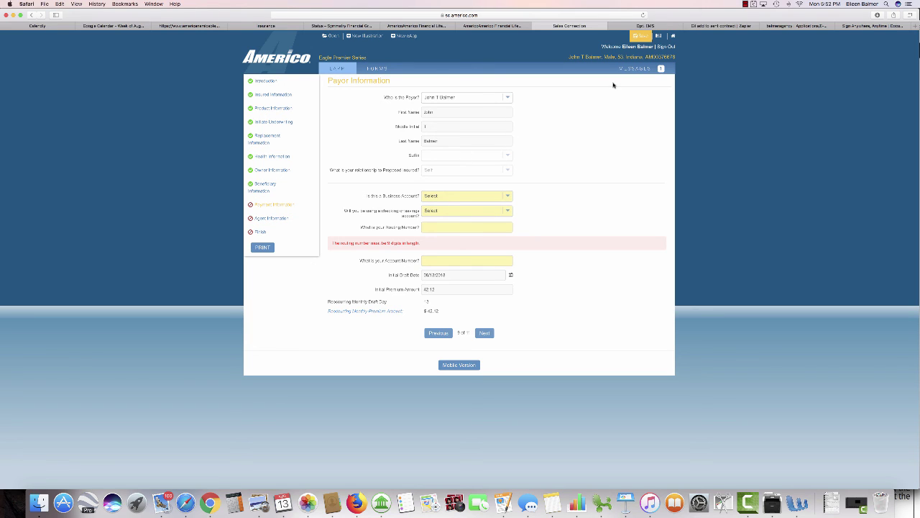
pyautogui.click(618, 37)
pyautogui.click(642, 36)
pyautogui.click(746, 5)
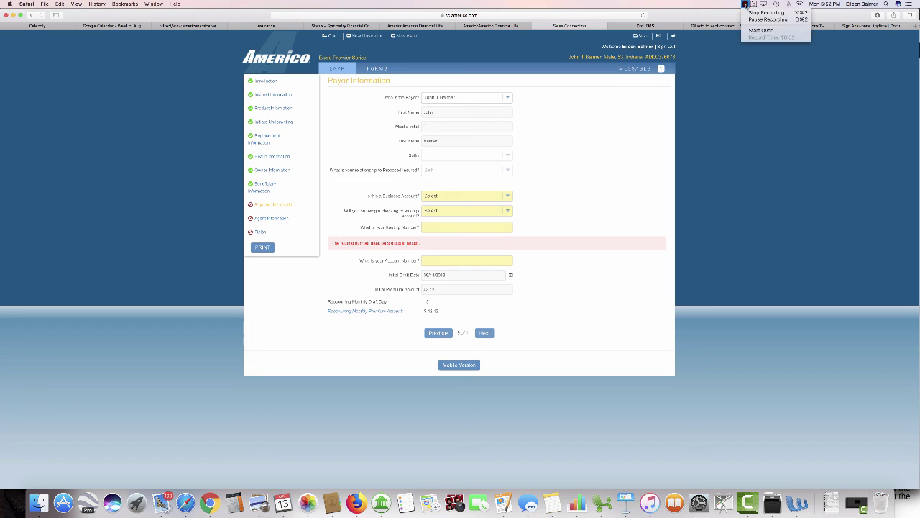